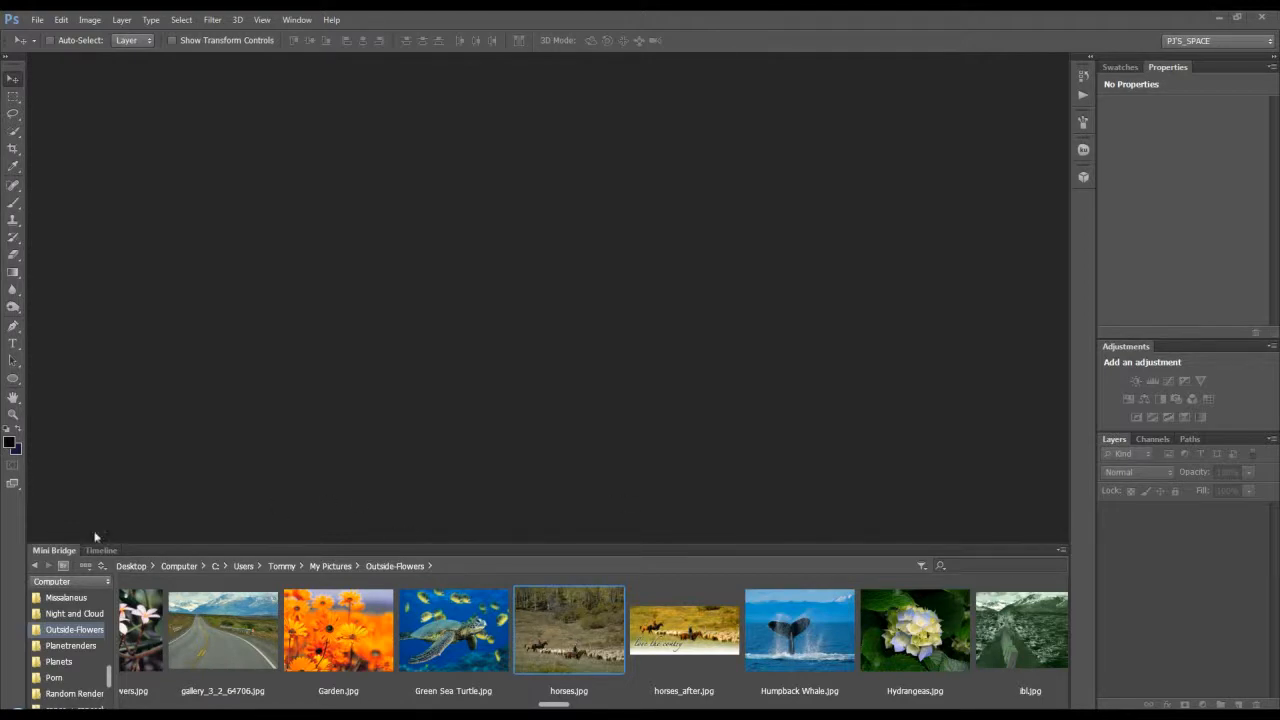
Open horses.jpg from the Outside-Flowers folder in Camera Raw.
{"action": "left_click", "coordinate": [297, 20]}
{"action": "mouse_move", "coordinate": [316, 49]}
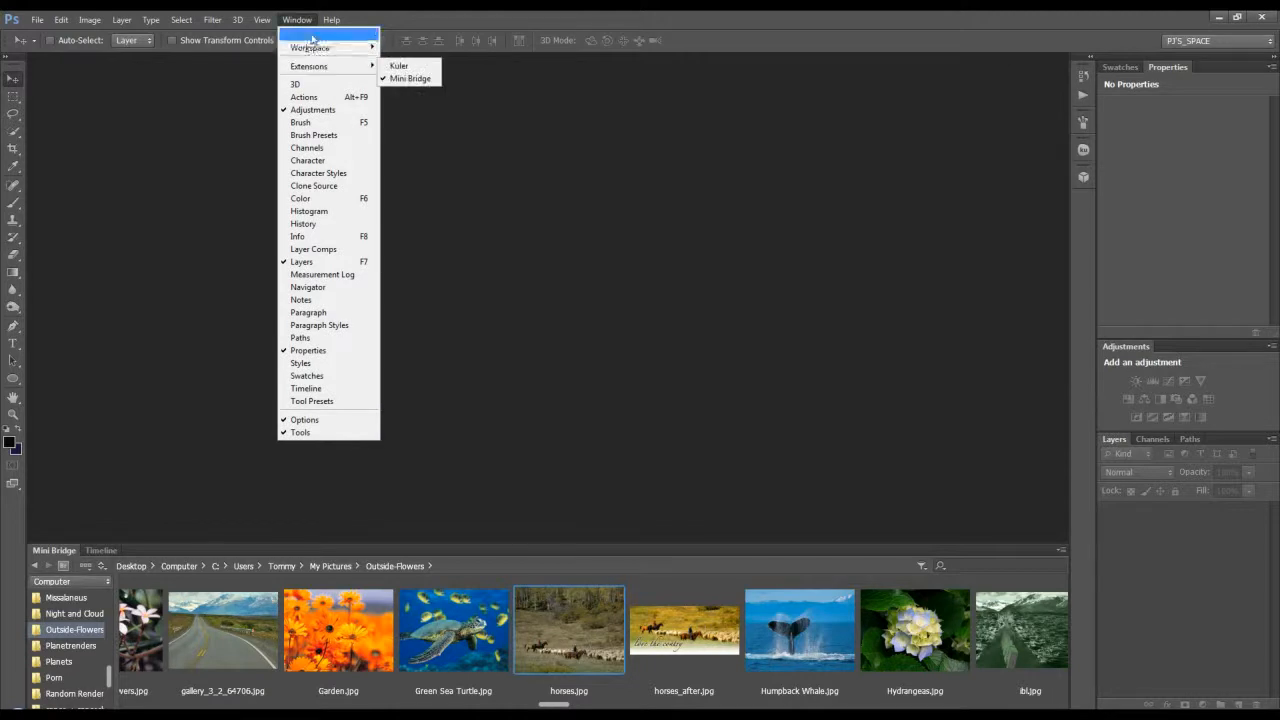
{"action": "left_click", "coordinate": [303, 21]}
{"action": "right_click", "coordinate": [562, 621]}
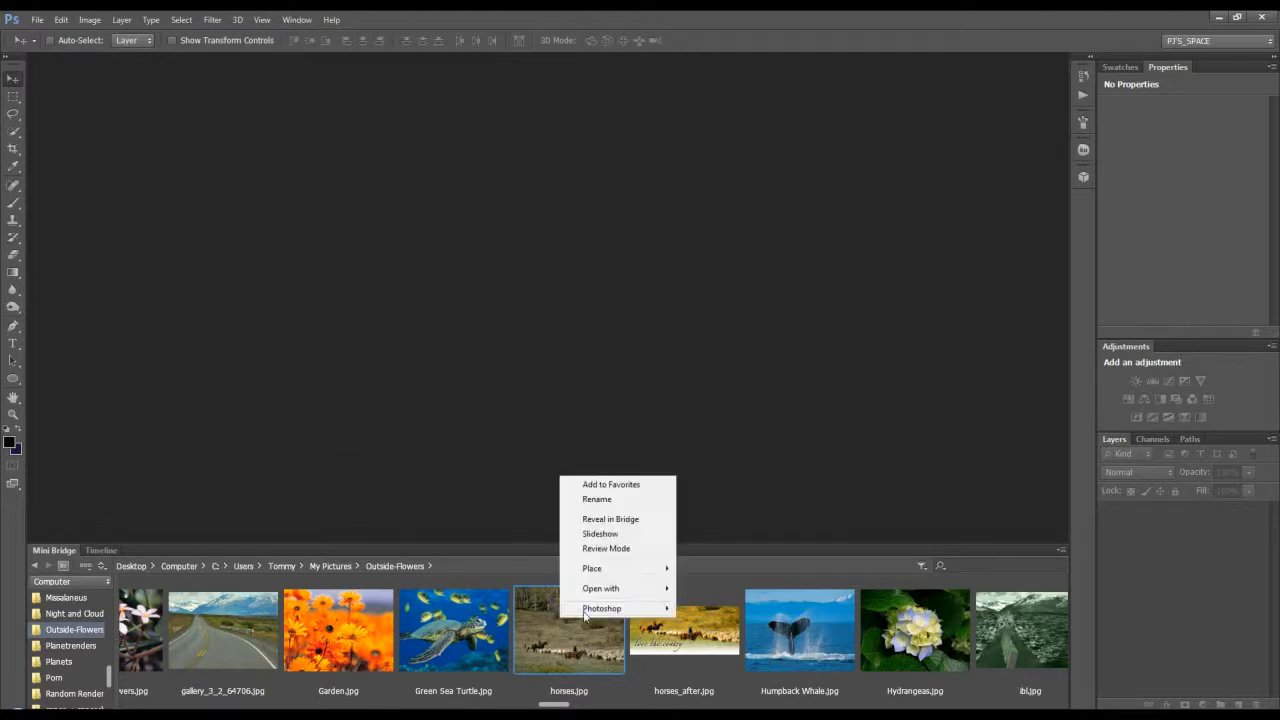
{"action": "mouse_move", "coordinate": [674, 591]}
{"action": "left_click", "coordinate": [709, 602]}
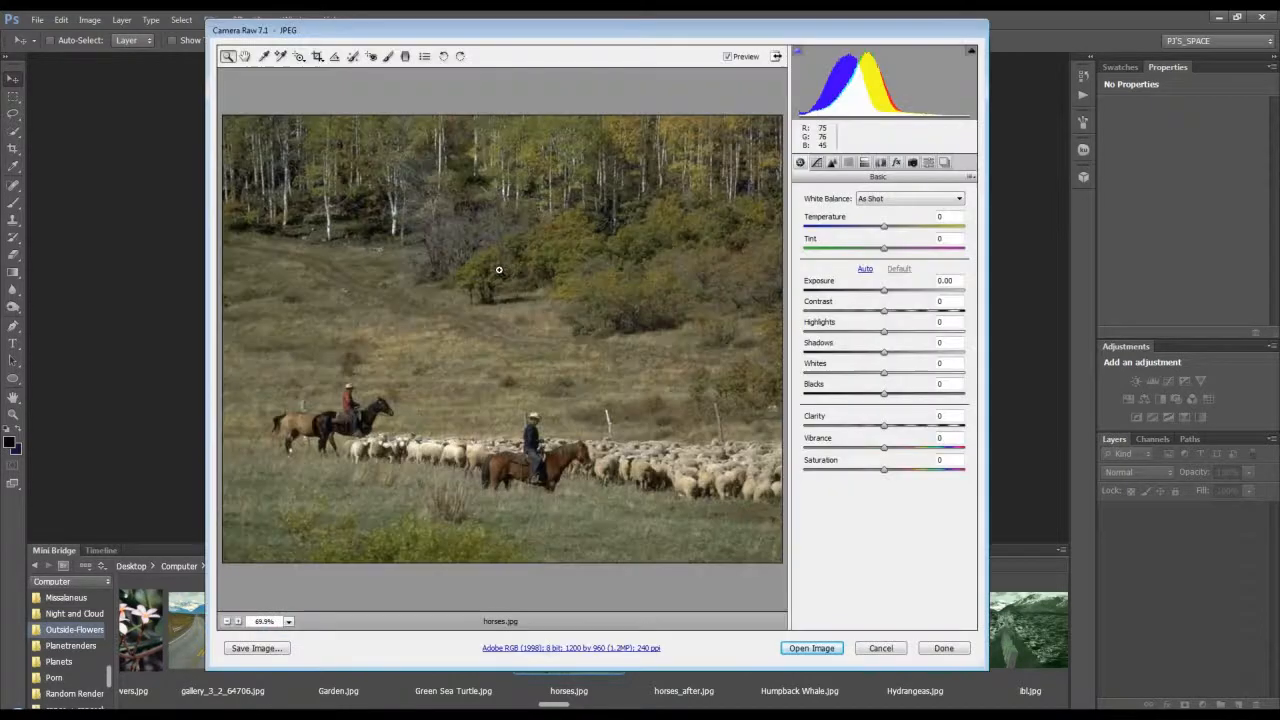
Try grain at amount 50, size 48, roughness 75, and a -55 vignette with midpoint 49, roundness -33, feather 40.
{"action": "left_click", "coordinate": [896, 162]}
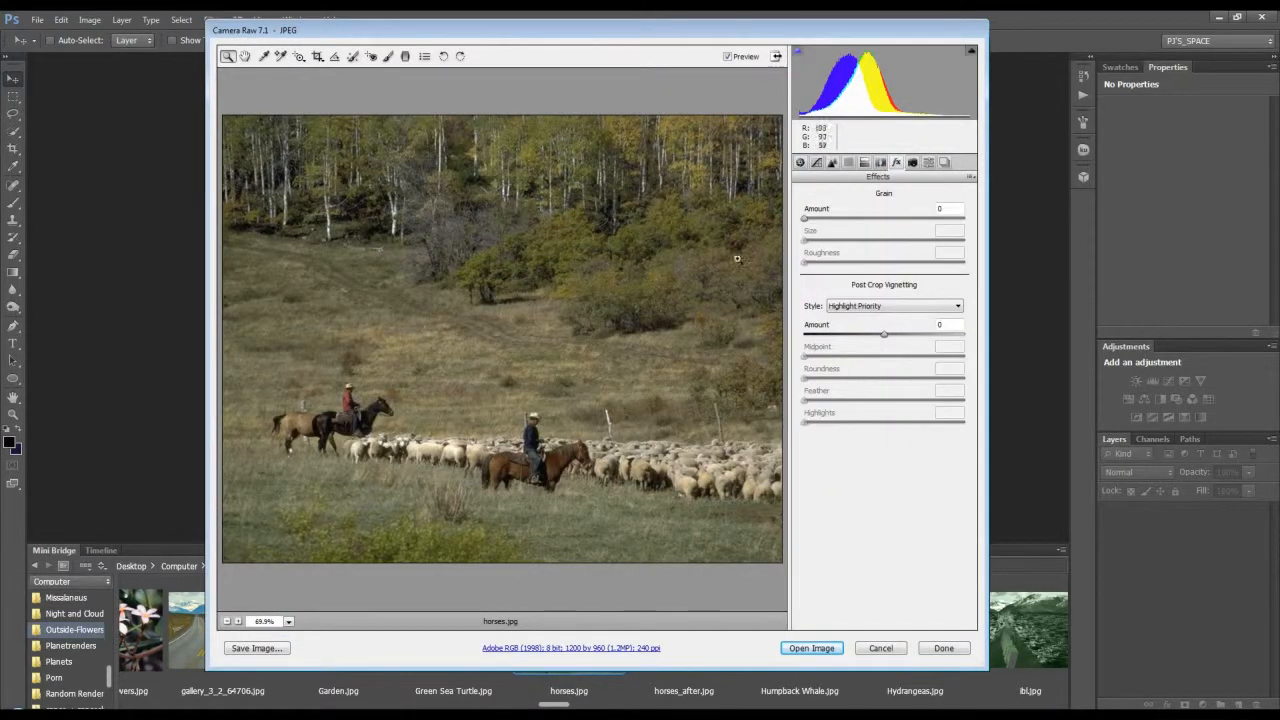
{"action": "left_click_drag", "start_coordinate": [806, 218], "coordinate": [923, 263]}
{"action": "left_click_drag", "start_coordinate": [858, 335], "coordinate": [795, 425]}
{"action": "left_click", "coordinate": [872, 401]}
{"action": "left_click_drag", "start_coordinate": [884, 379], "coordinate": [857, 386]}
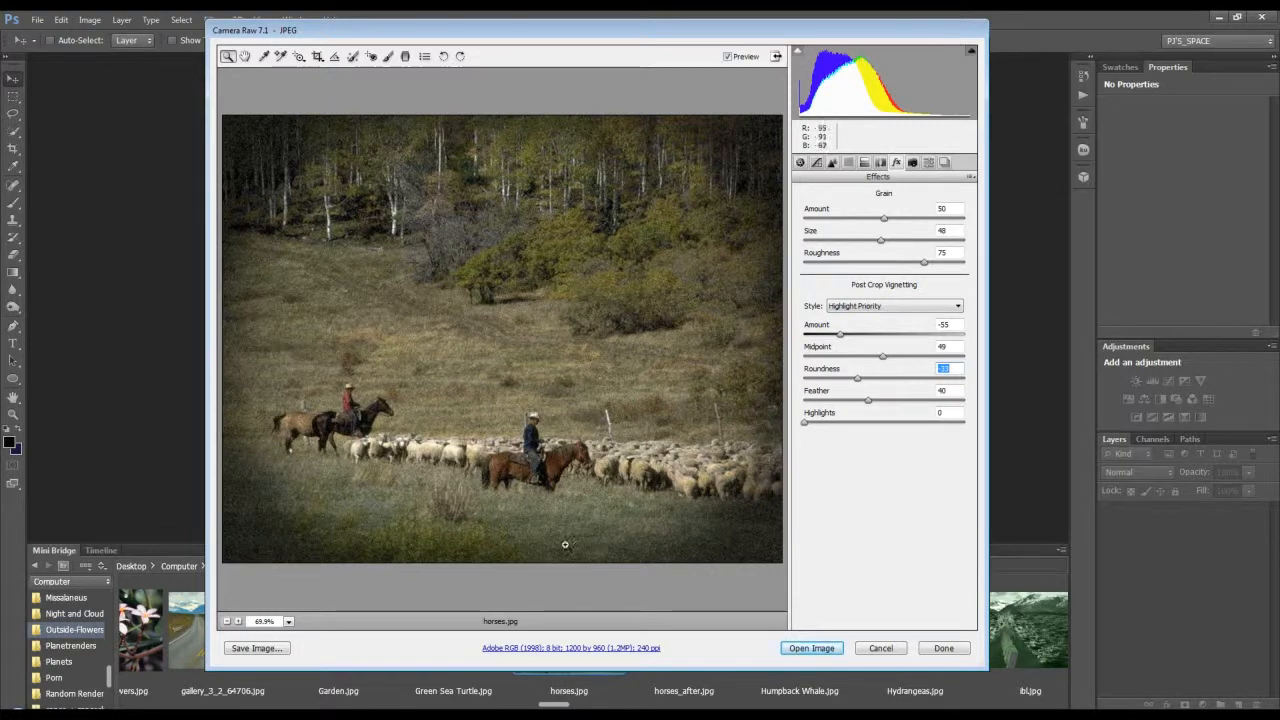
Check the workflow options without changing them, and reset the grain and vignette settings in Camera Raw.
{"action": "left_click", "coordinate": [600, 648]}
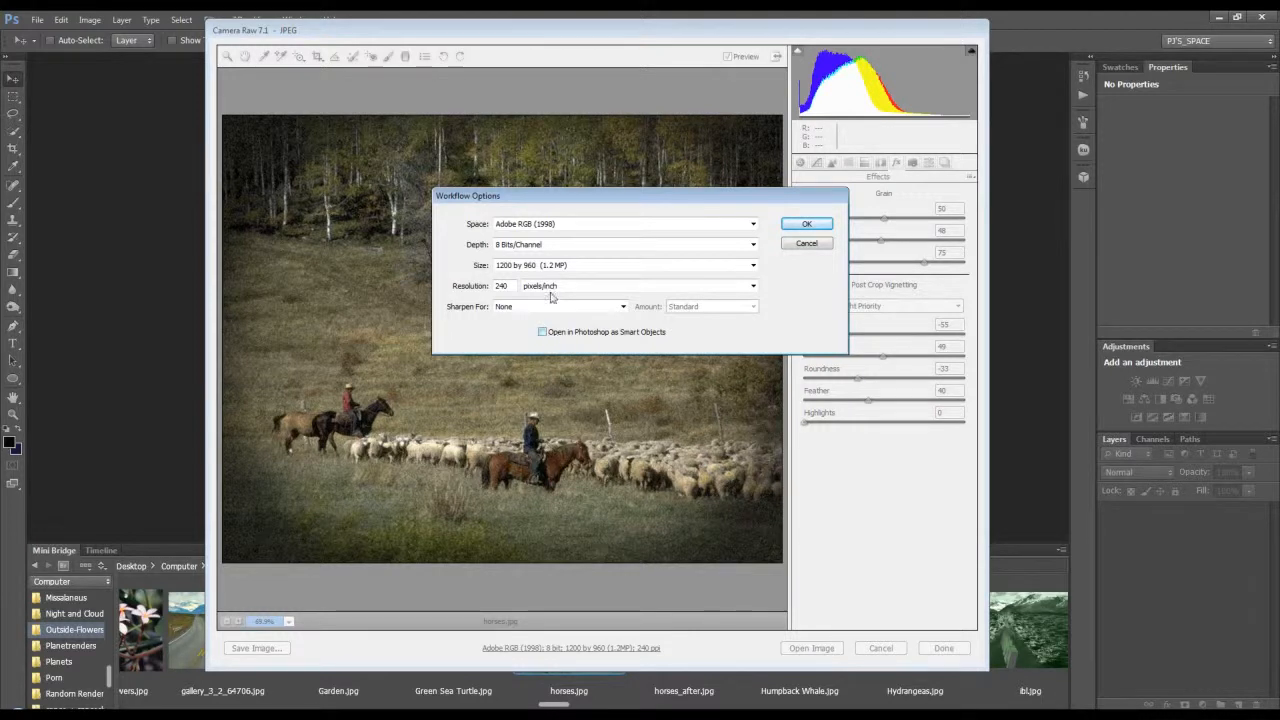
{"action": "left_click", "coordinate": [812, 244]}
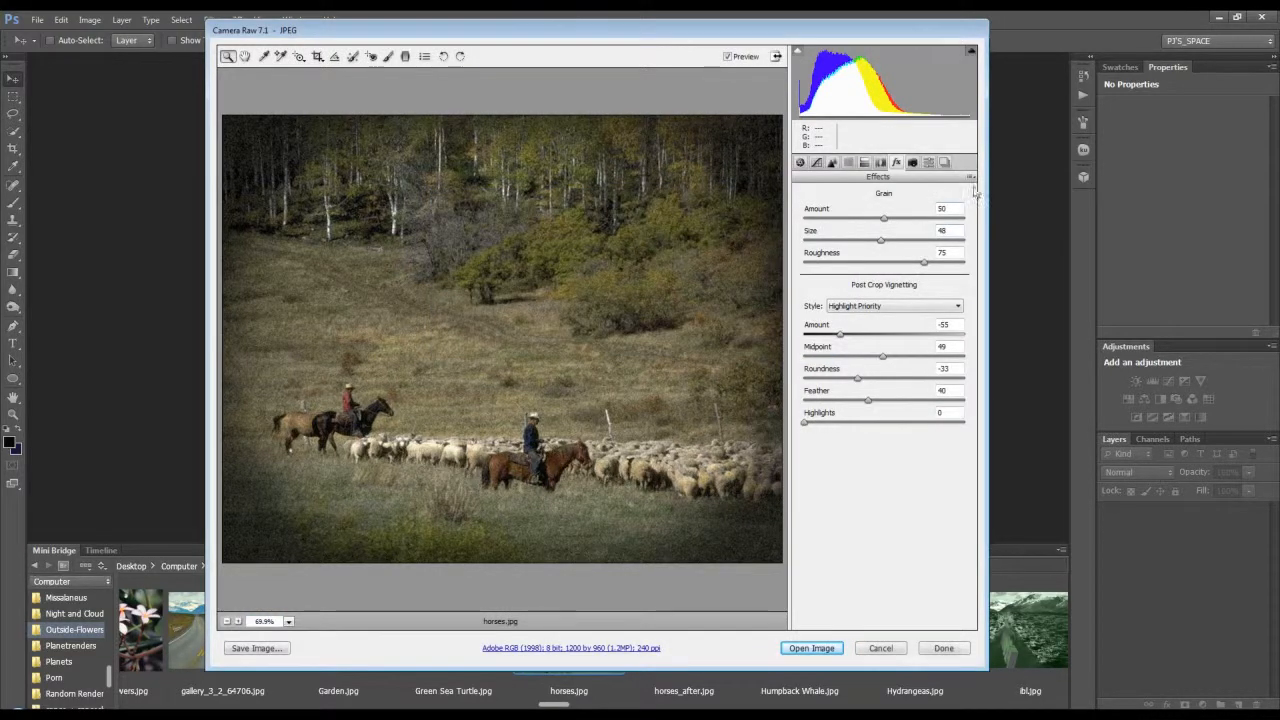
{"action": "left_click", "coordinate": [970, 177]}
{"action": "left_click", "coordinate": [1003, 437]}
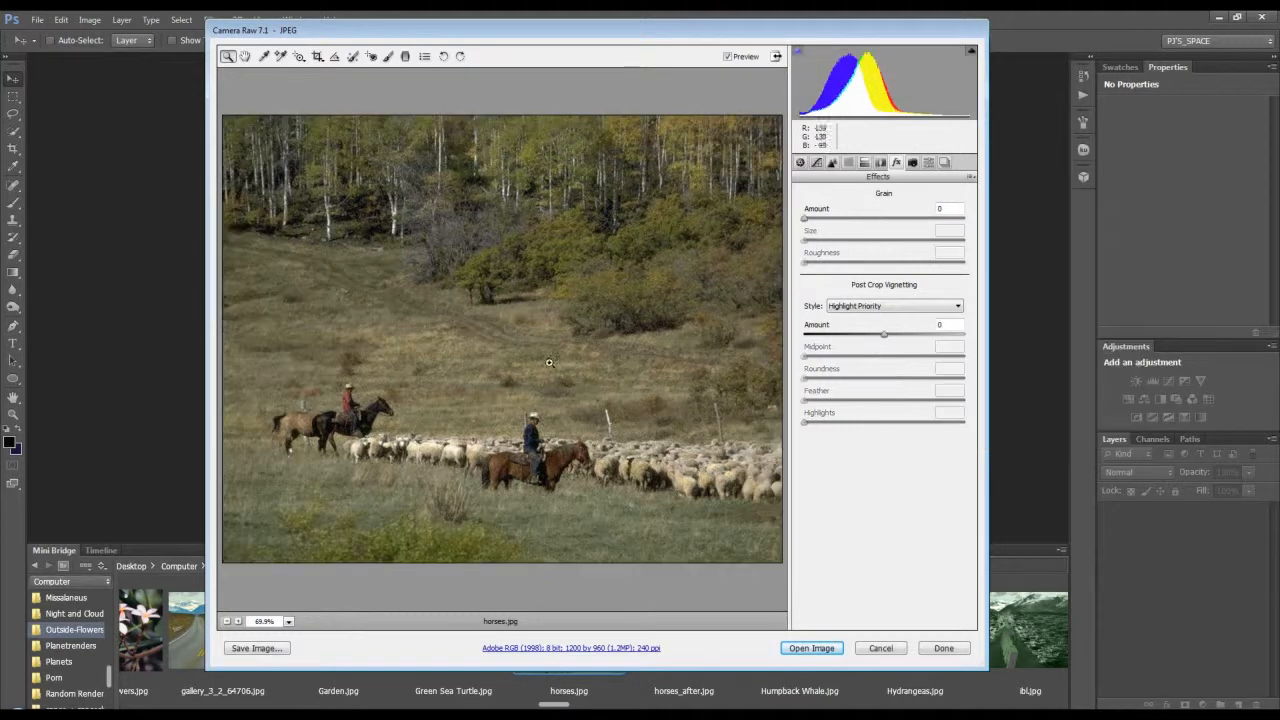
Open the unedited horses image from Camera Raw in Photoshop and close the Mini Bridge and Timeline group.
{"action": "left_click", "coordinate": [808, 648]}
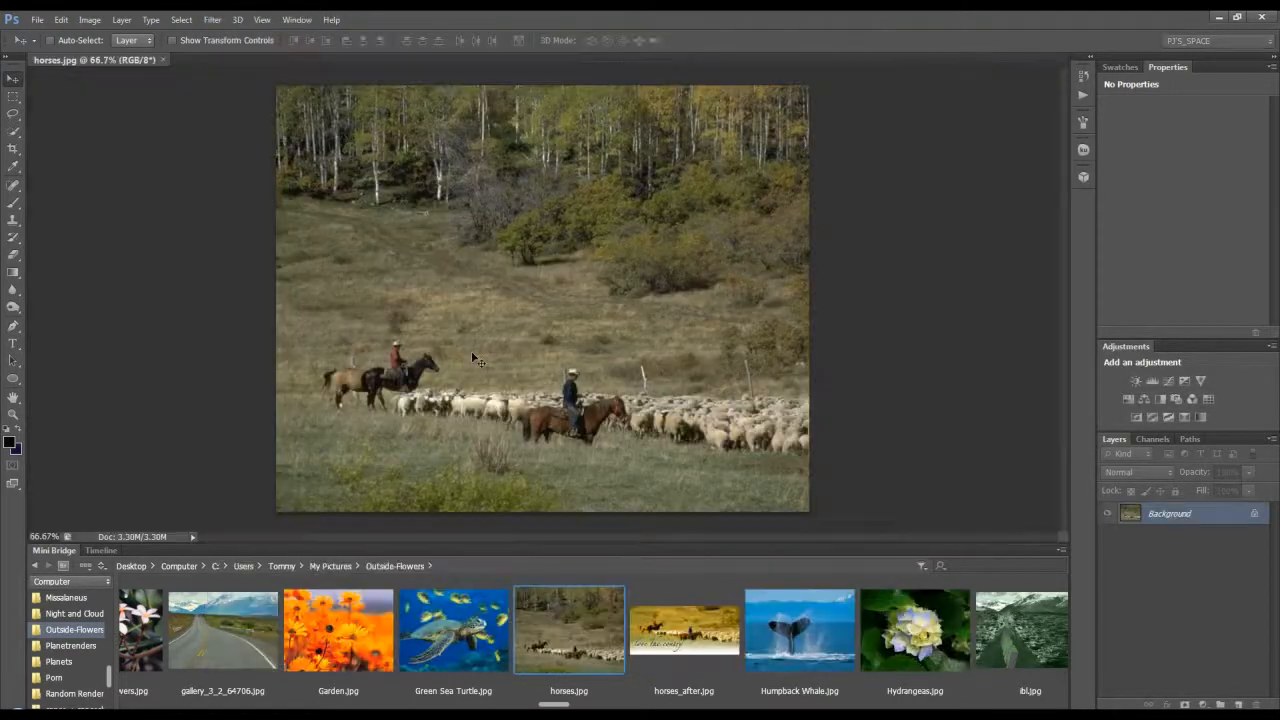
{"action": "left_click", "coordinate": [1063, 550]}
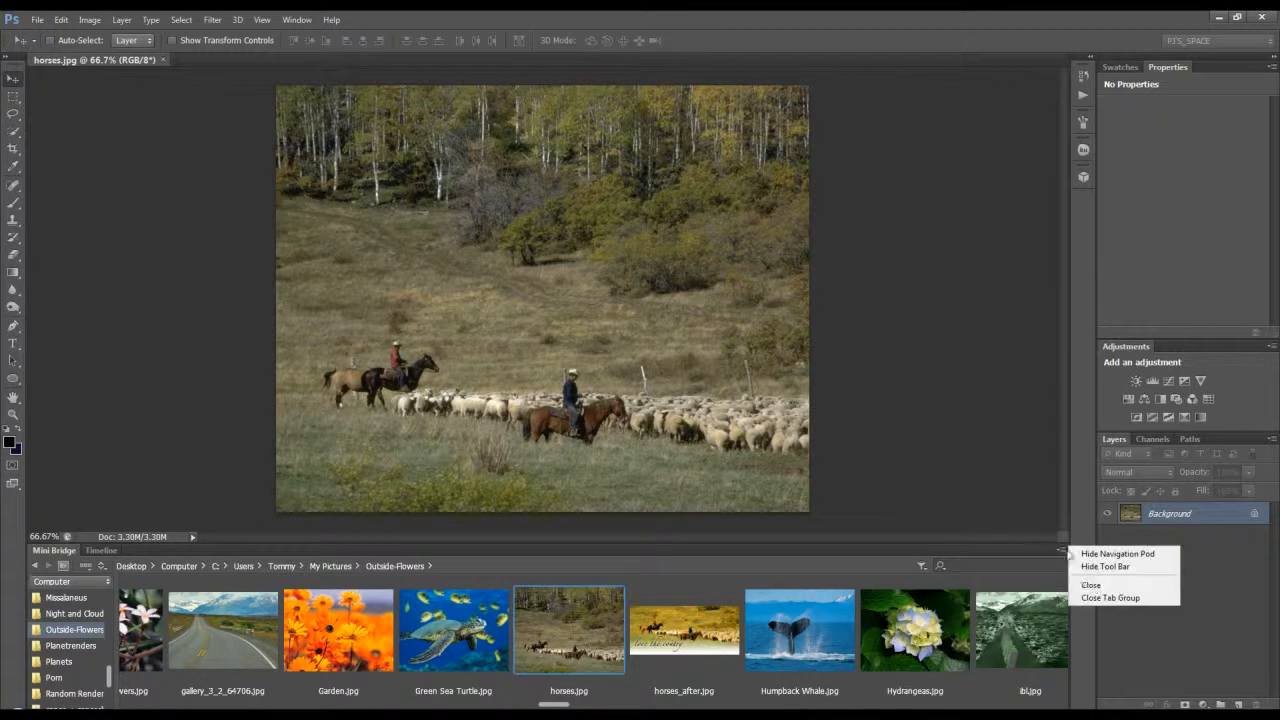
{"action": "left_click", "coordinate": [1100, 597]}
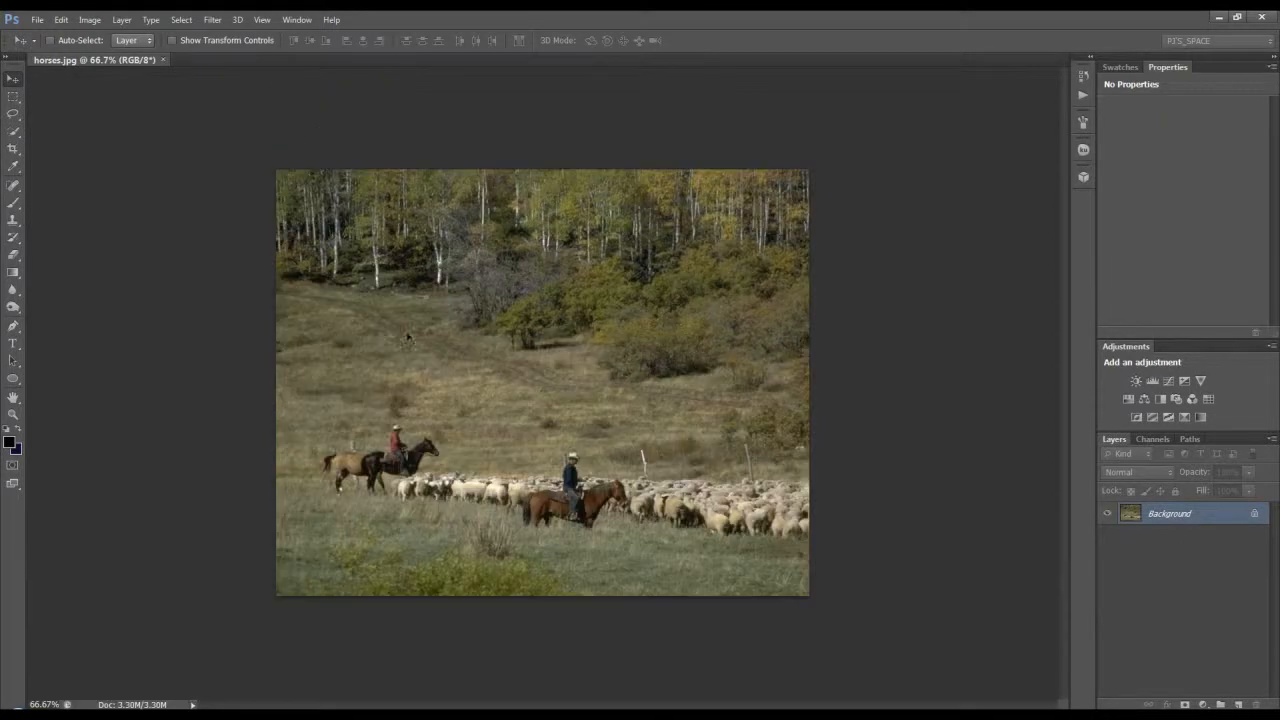
Darken the photo's edges with a custom Lens Correction vignette, using amount -100 and a lowered midpoint.
{"action": "left_click", "coordinate": [213, 20]}
{"action": "left_click", "coordinate": [245, 98]}
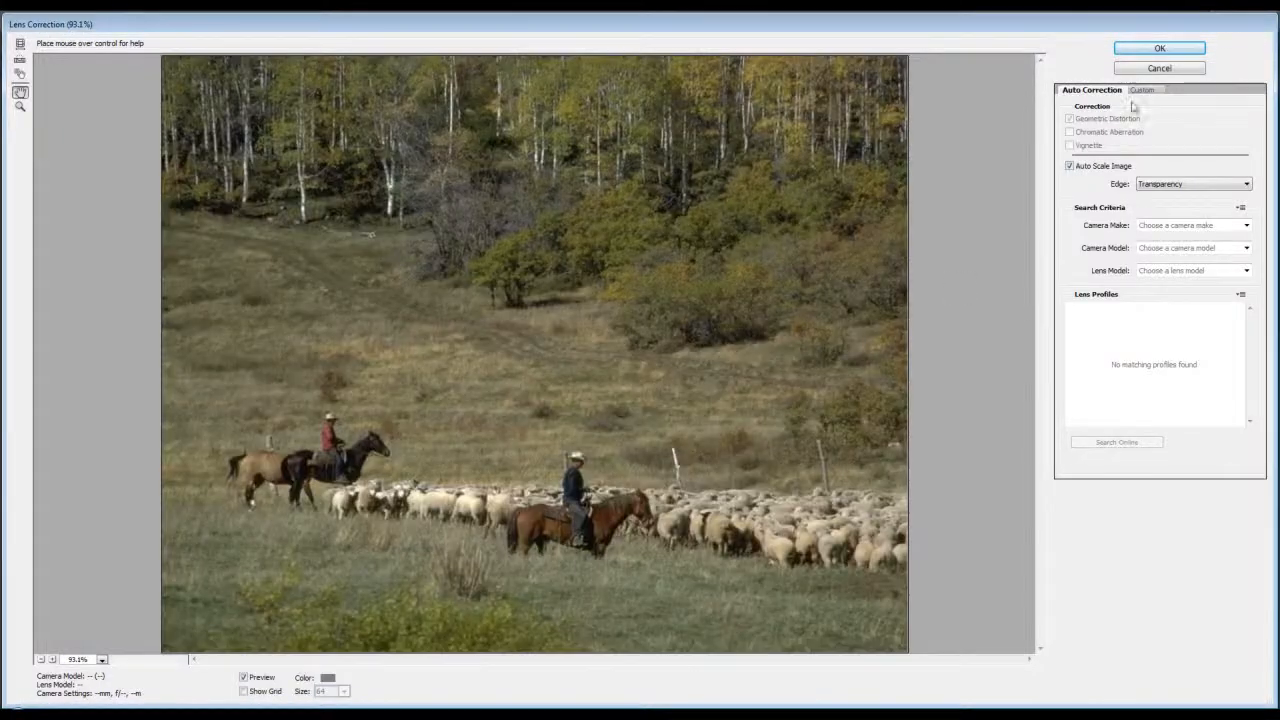
{"action": "left_click", "coordinate": [1144, 89]}
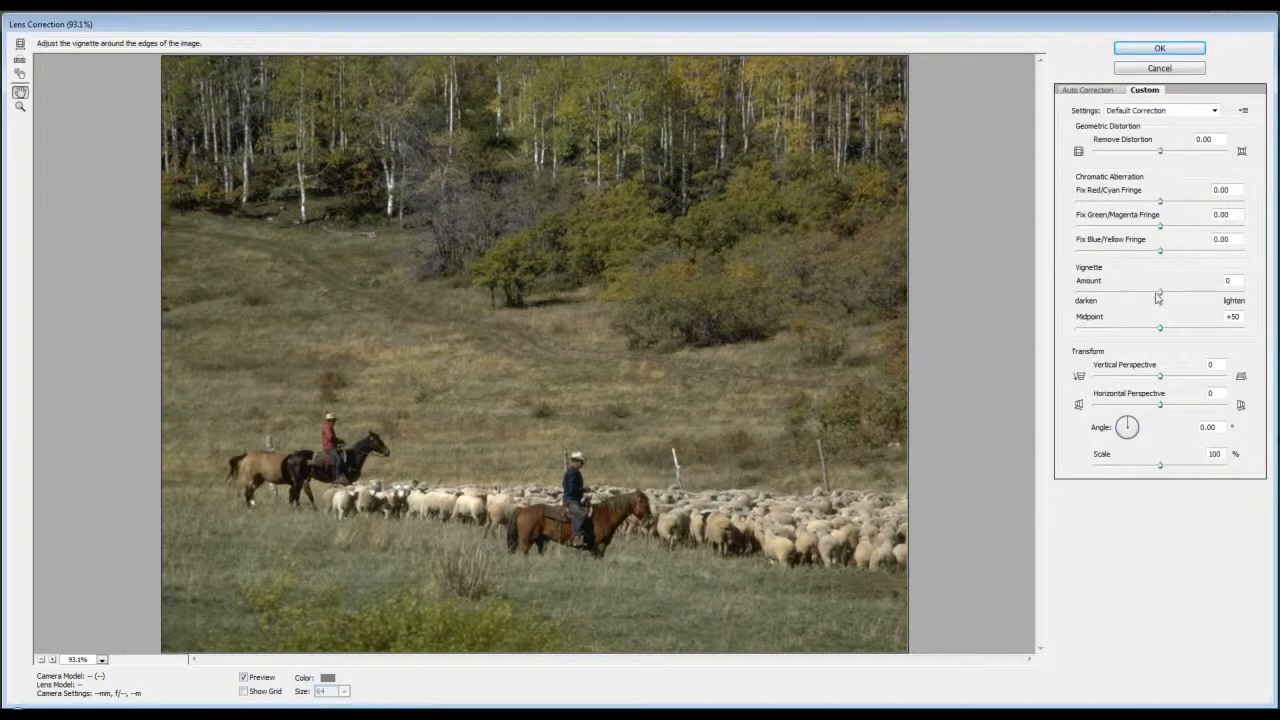
{"action": "left_click_drag", "start_coordinate": [1160, 291], "coordinate": [1071, 300]}
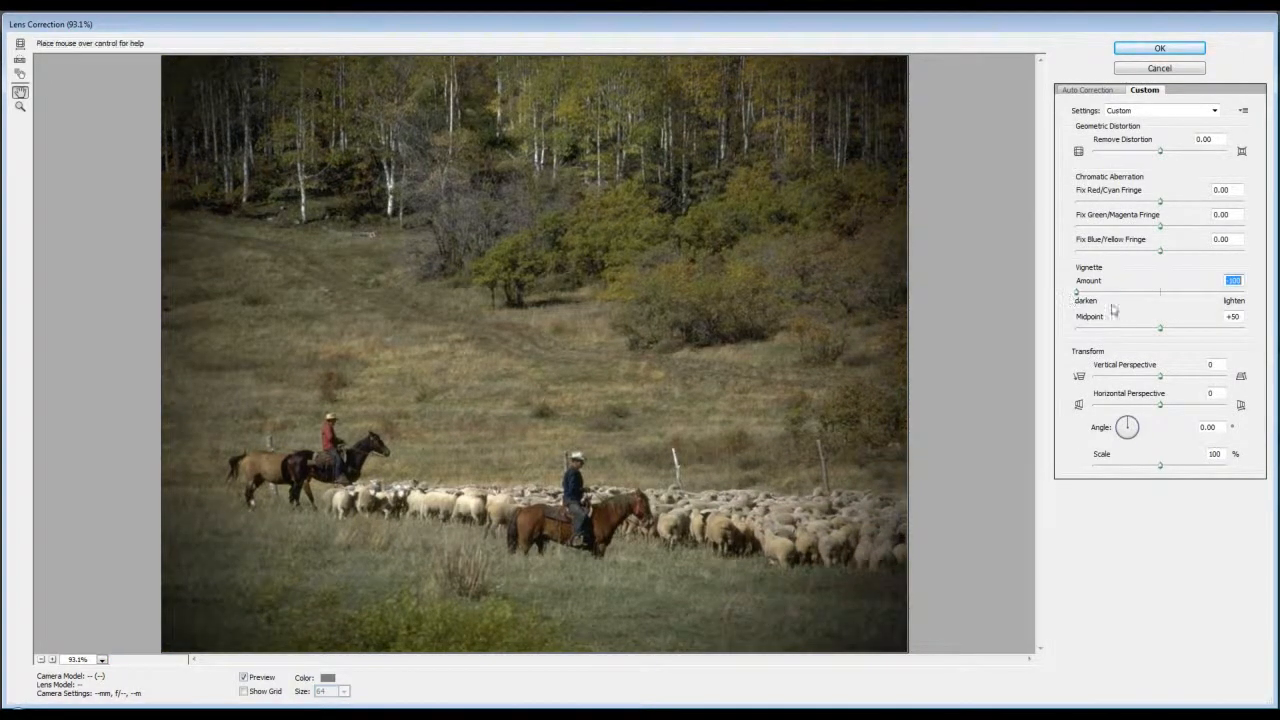
{"action": "left_click_drag", "start_coordinate": [1160, 328], "coordinate": [1121, 331]}
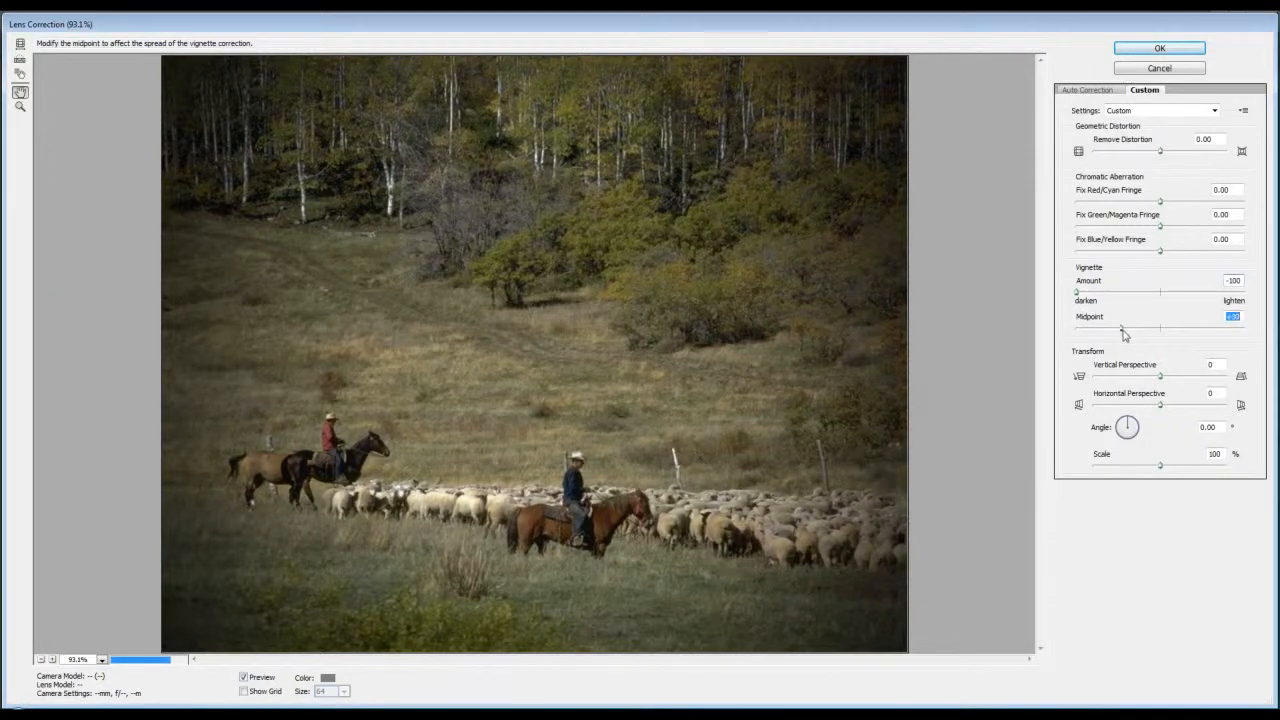
{"action": "left_click", "coordinate": [1159, 48]}
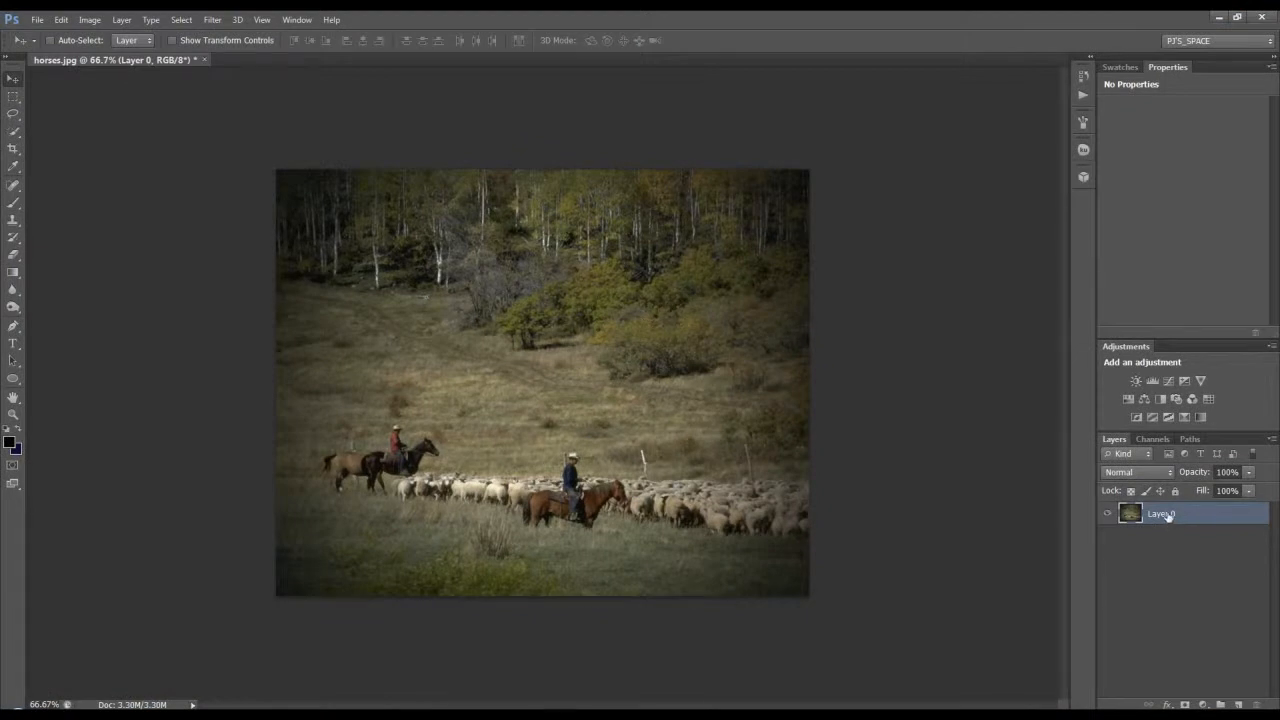
Play the default Sepia Toning (layer) action on the photo and compare the image with its Hue/Saturation layer hidden and shown.
{"action": "left_click", "coordinate": [1083, 76]}
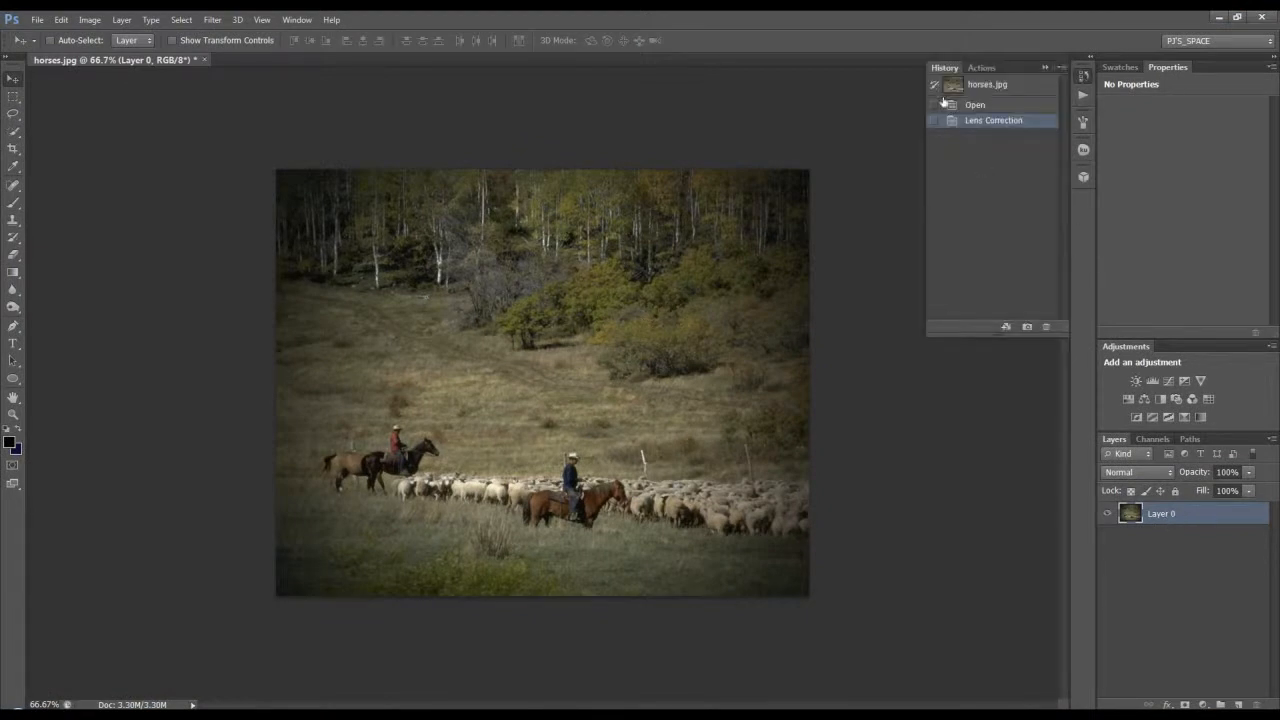
{"action": "left_click", "coordinate": [982, 67]}
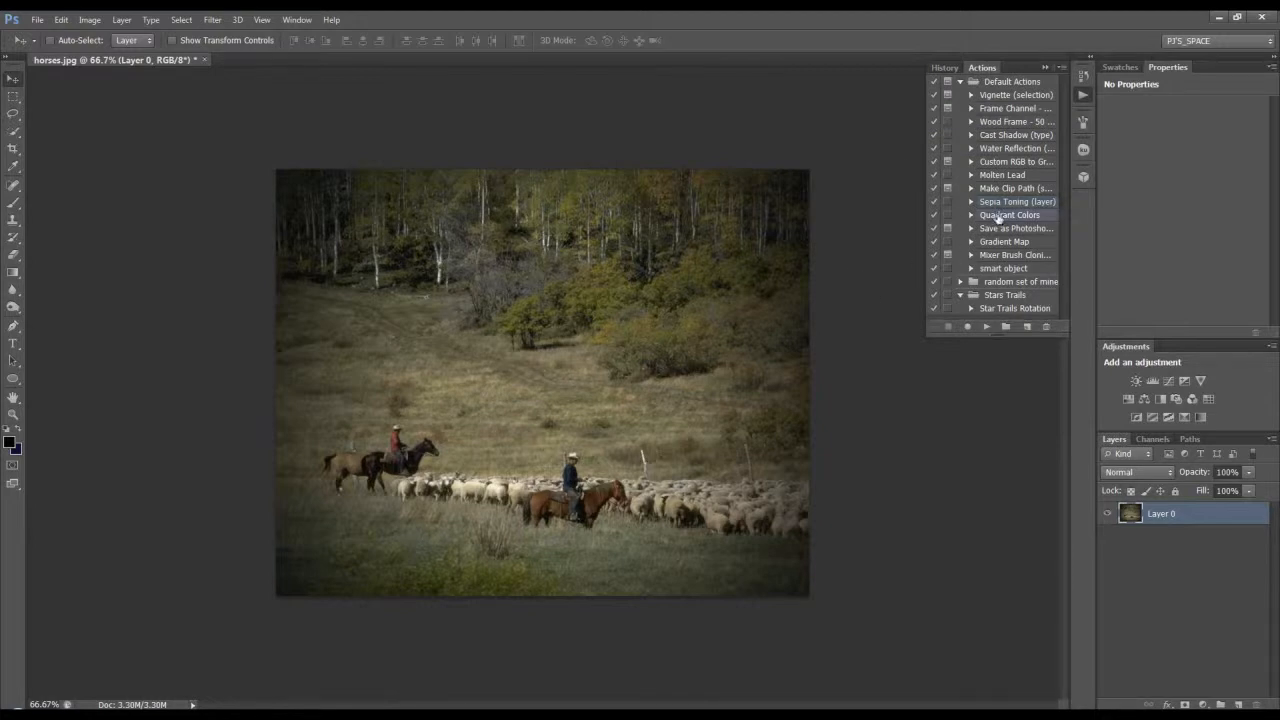
{"action": "left_click", "coordinate": [1062, 67]}
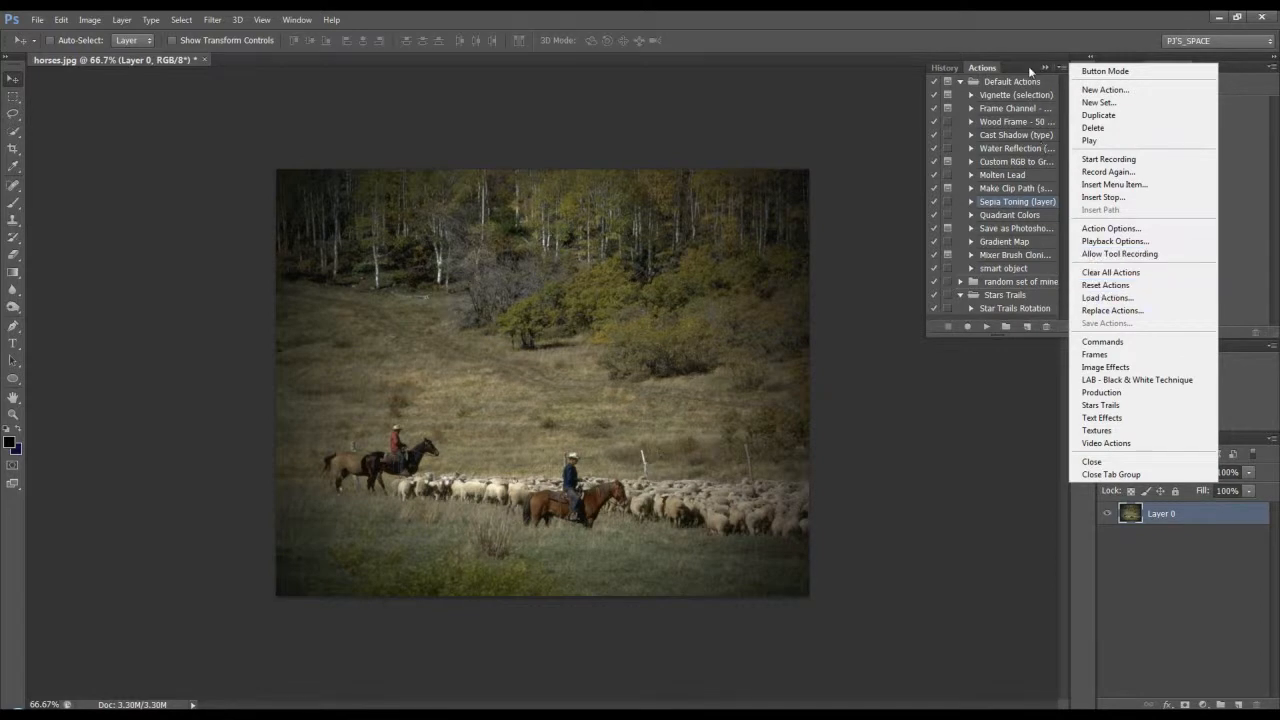
{"action": "left_click", "coordinate": [1036, 67]}
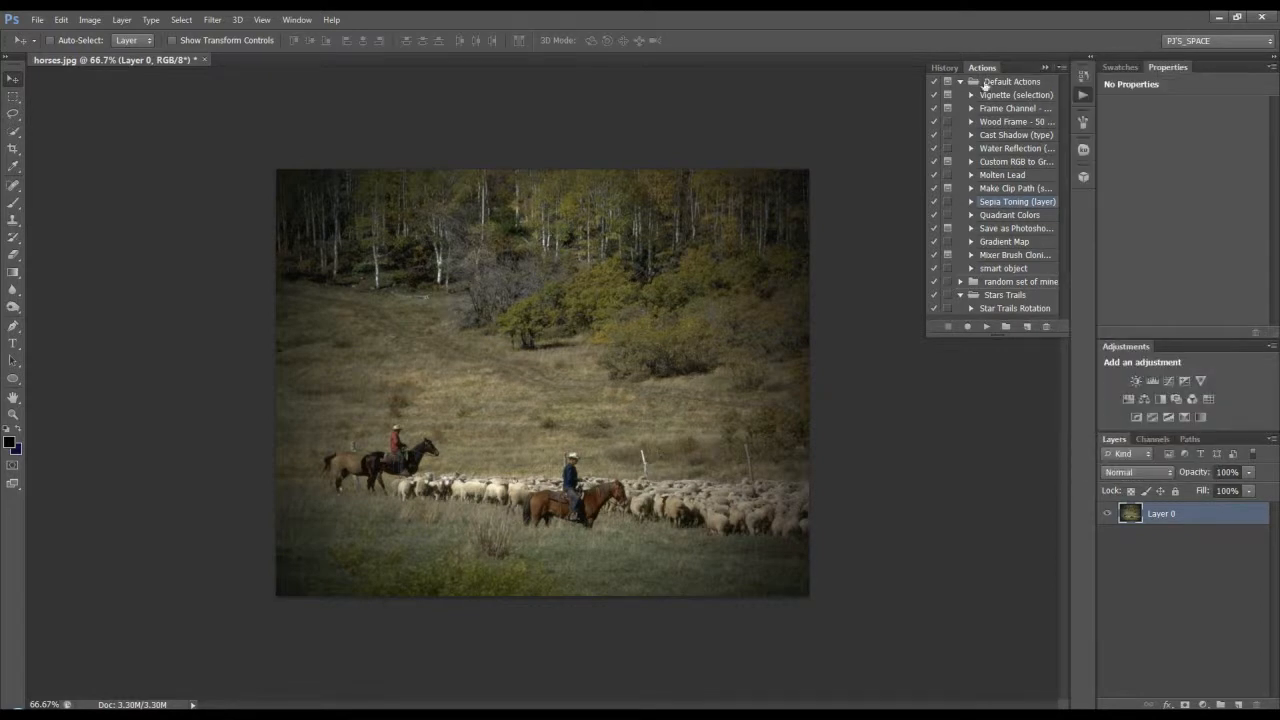
{"action": "left_click", "coordinate": [986, 326]}
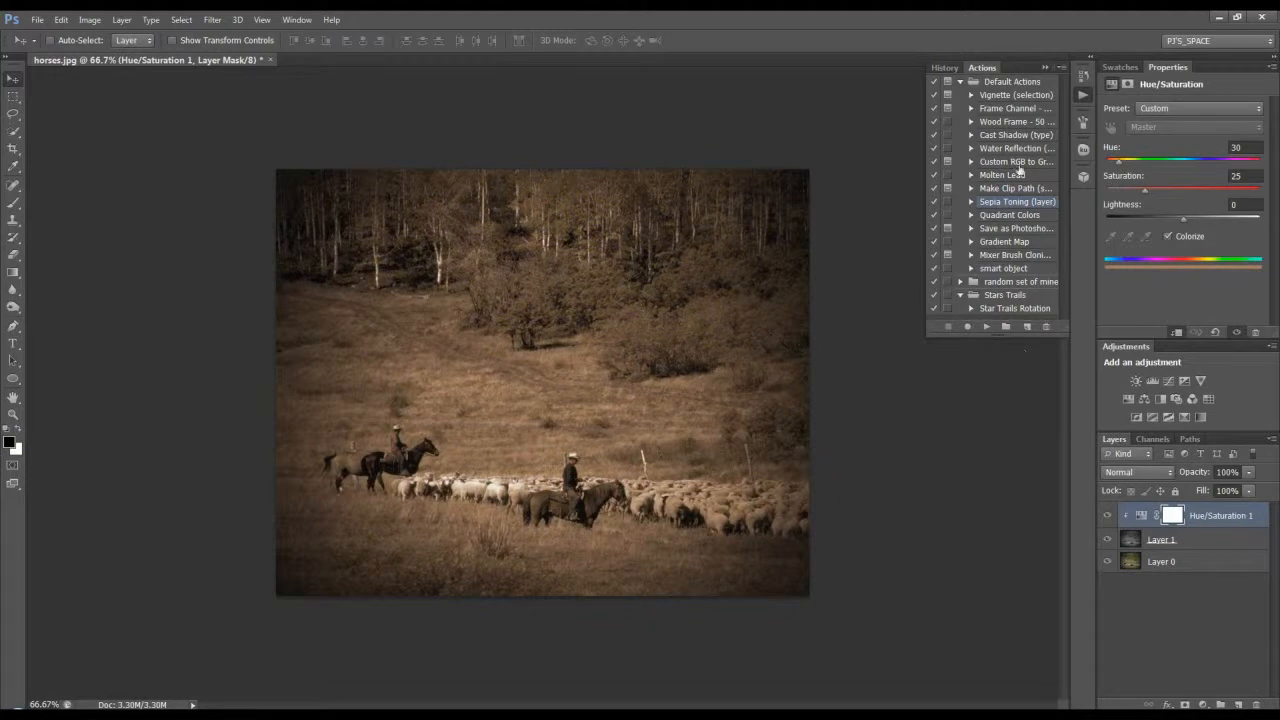
{"action": "left_click", "coordinate": [1046, 68]}
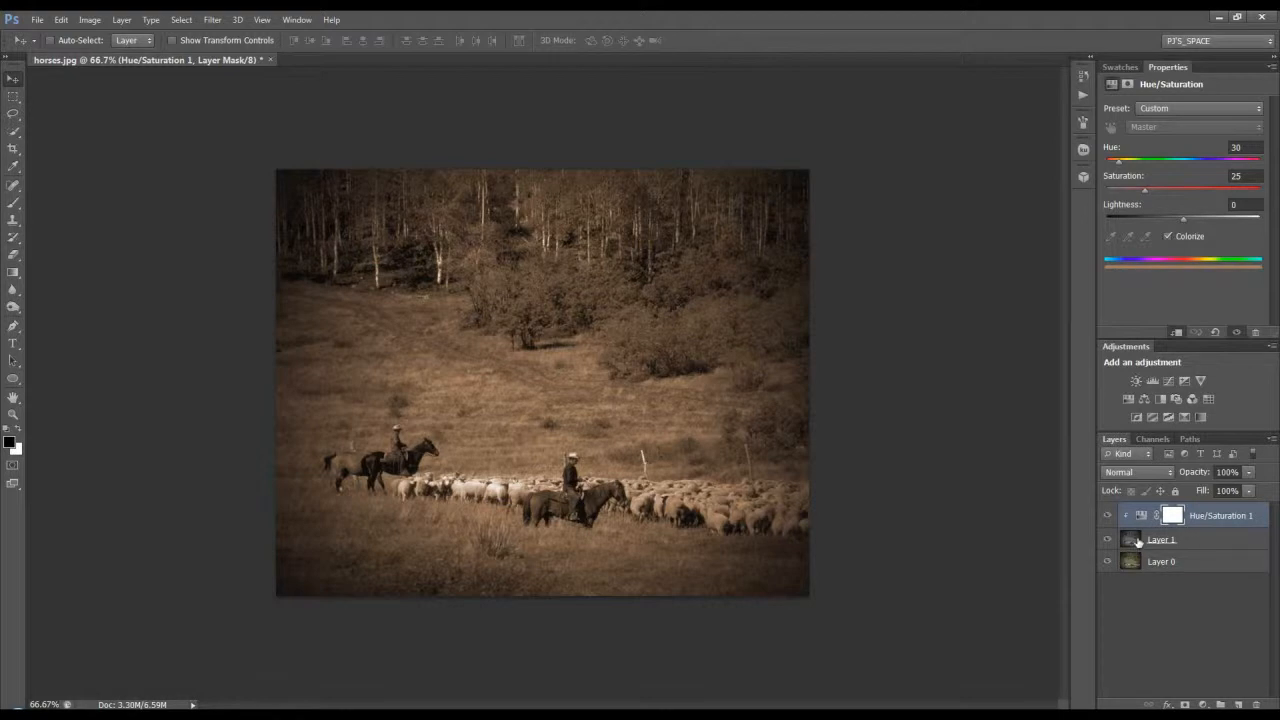
{"action": "left_click", "coordinate": [1107, 516]}
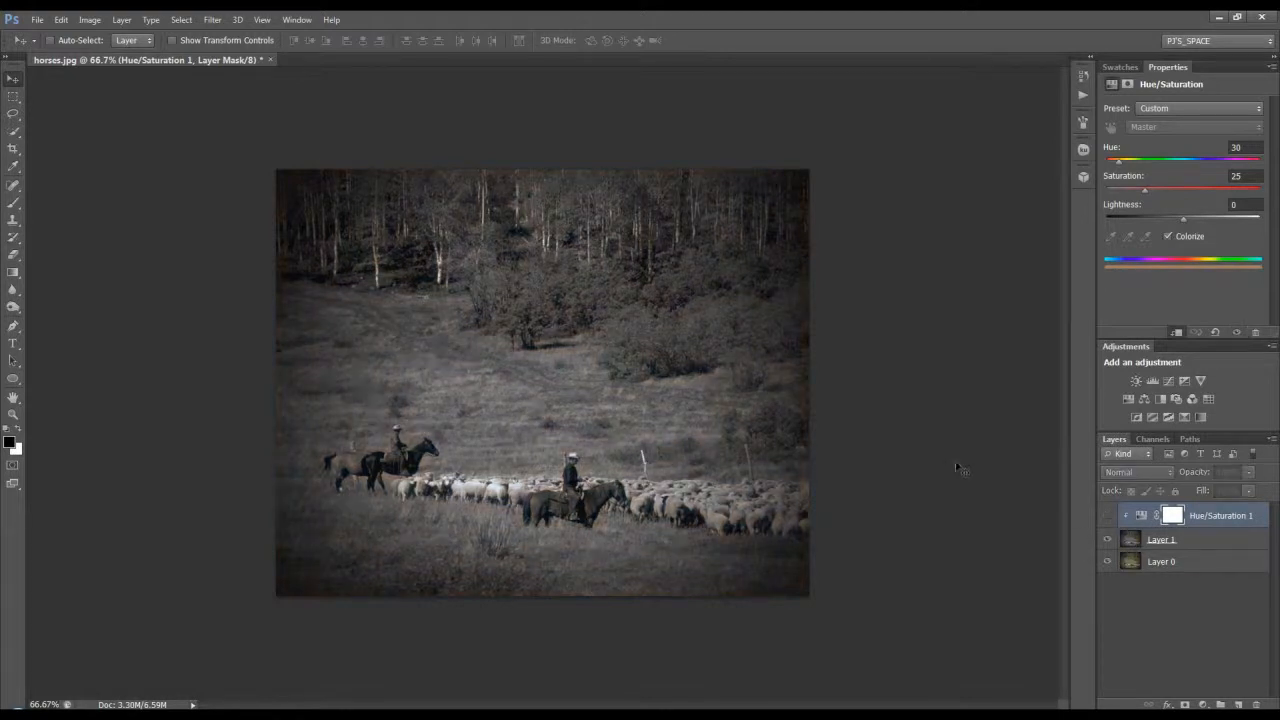
{"action": "left_click", "coordinate": [1106, 516]}
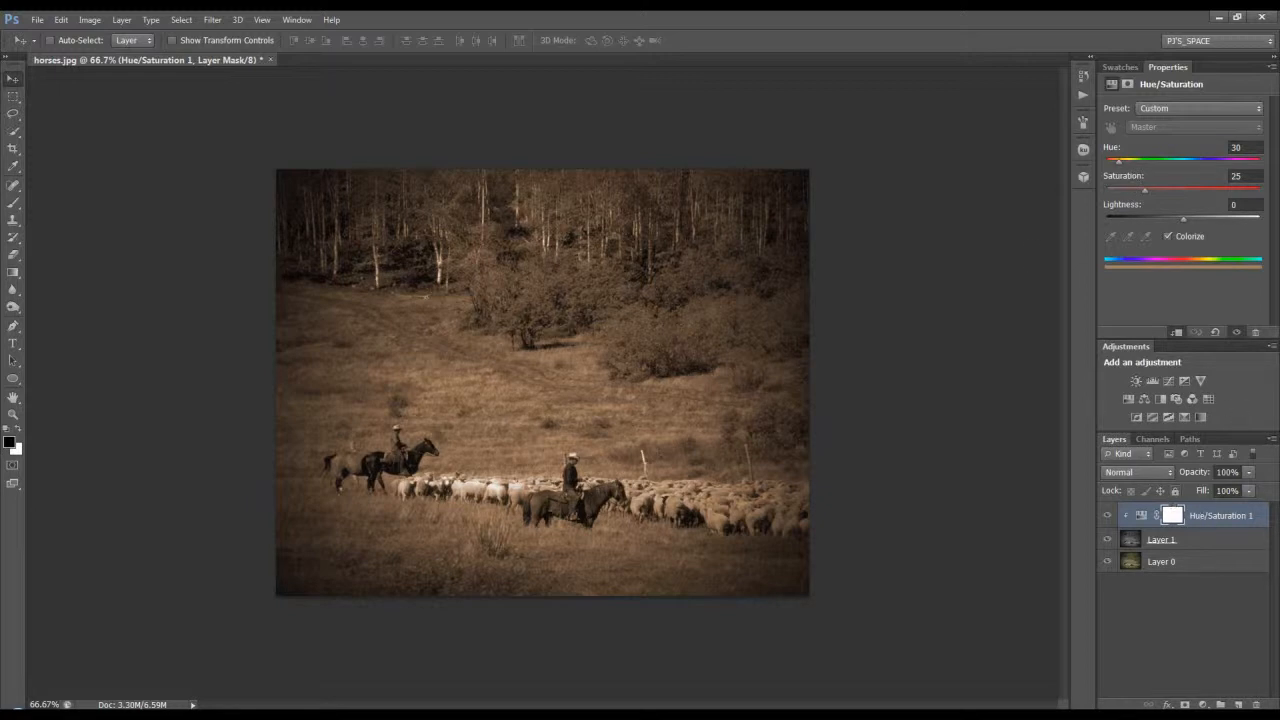
Add a new top layer filled with 50% gray at 100% opacity and convert it for smart filters.
{"action": "left_click", "coordinate": [1238, 704]}
{"action": "key", "text": "shift+F5"}
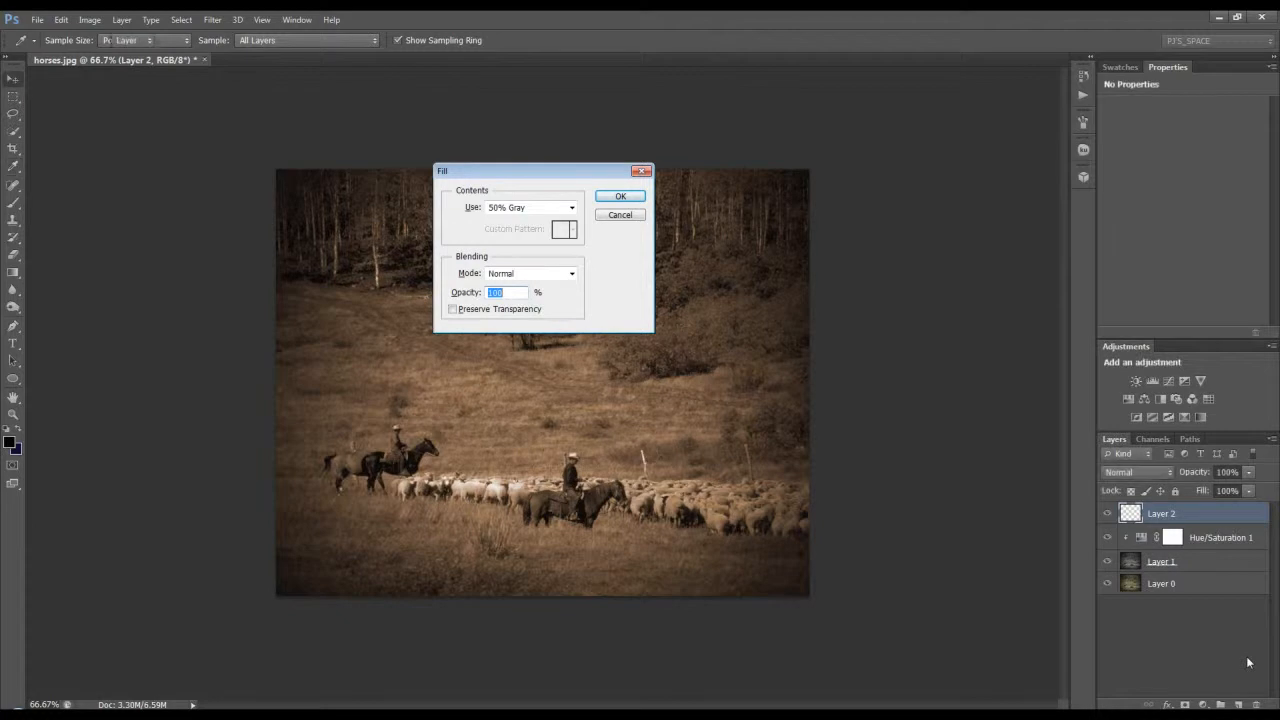
{"action": "key", "text": "Return"}
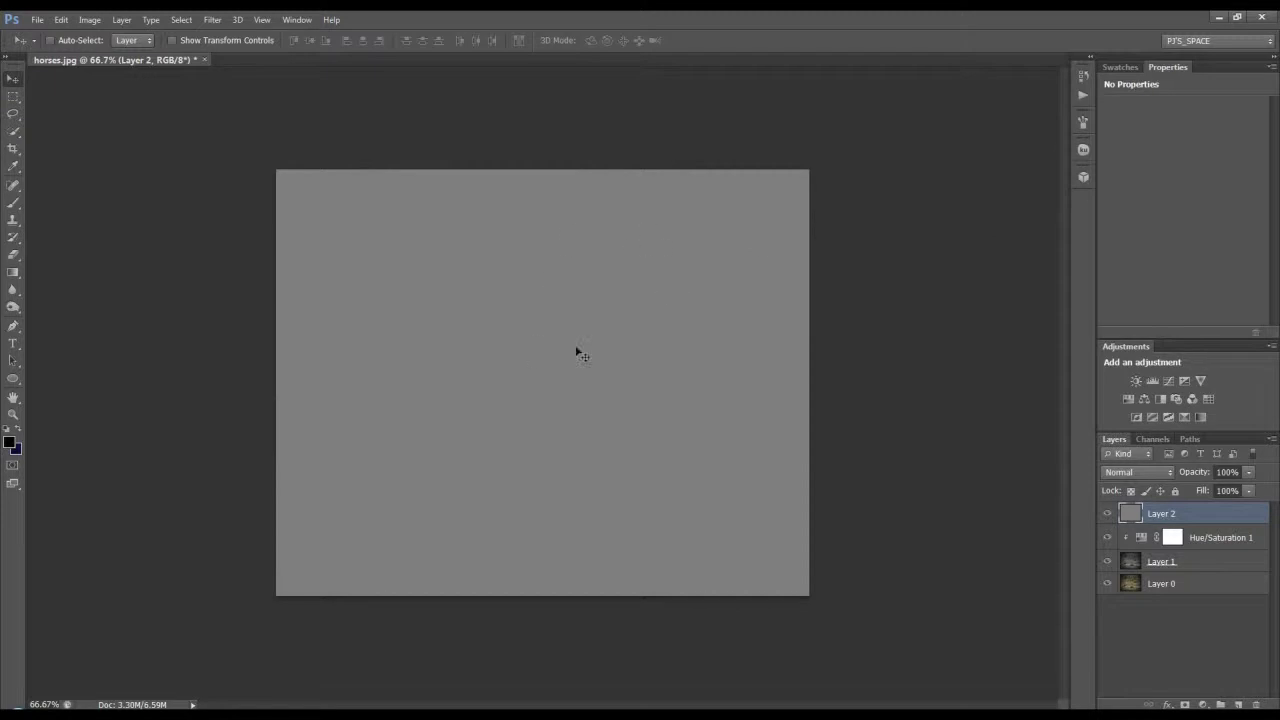
{"action": "left_click", "coordinate": [212, 20]}
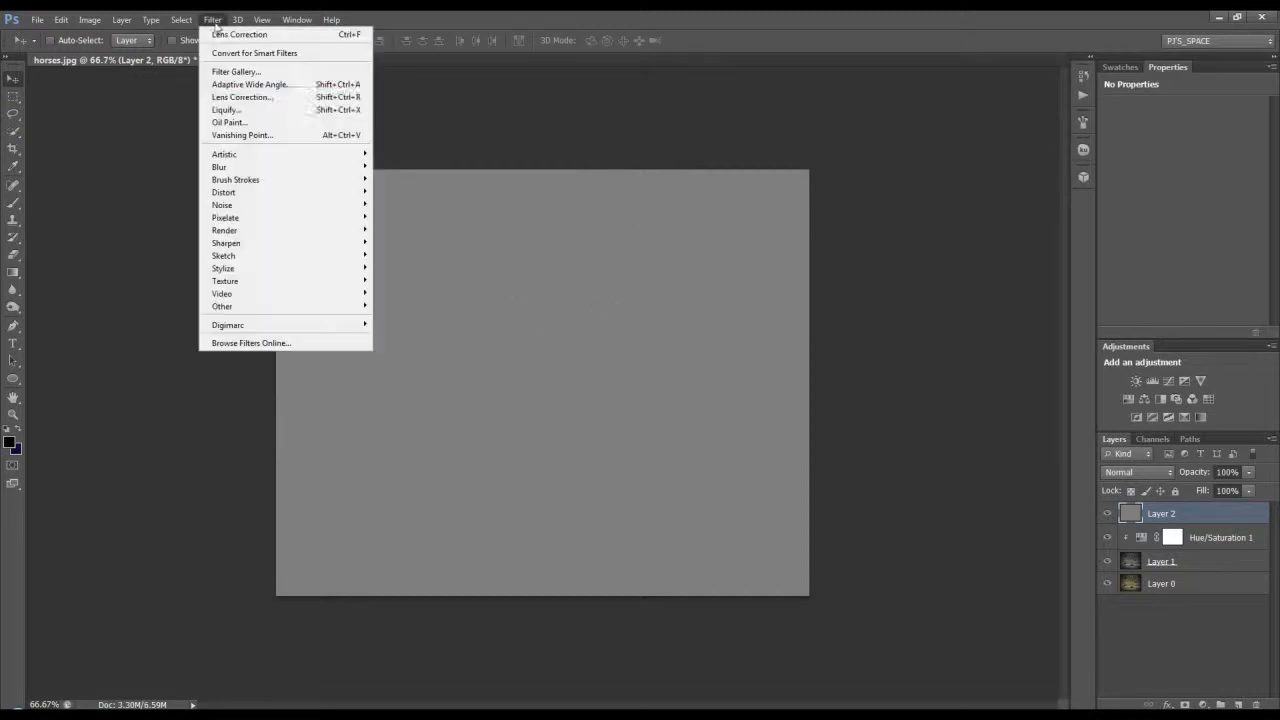
{"action": "left_click", "coordinate": [231, 53]}
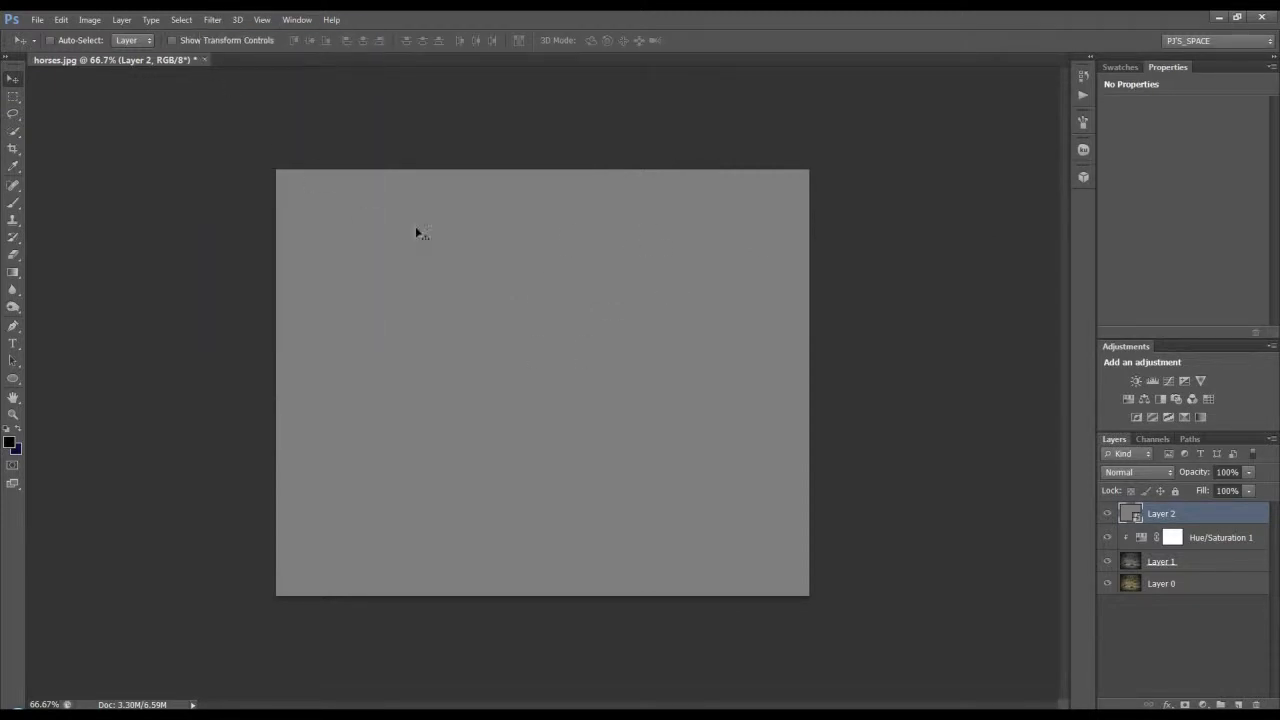
Add 15% Gaussian monochromatic noise to the gray layer and set its blend mode to Overlay.
{"action": "left_click", "coordinate": [212, 20]}
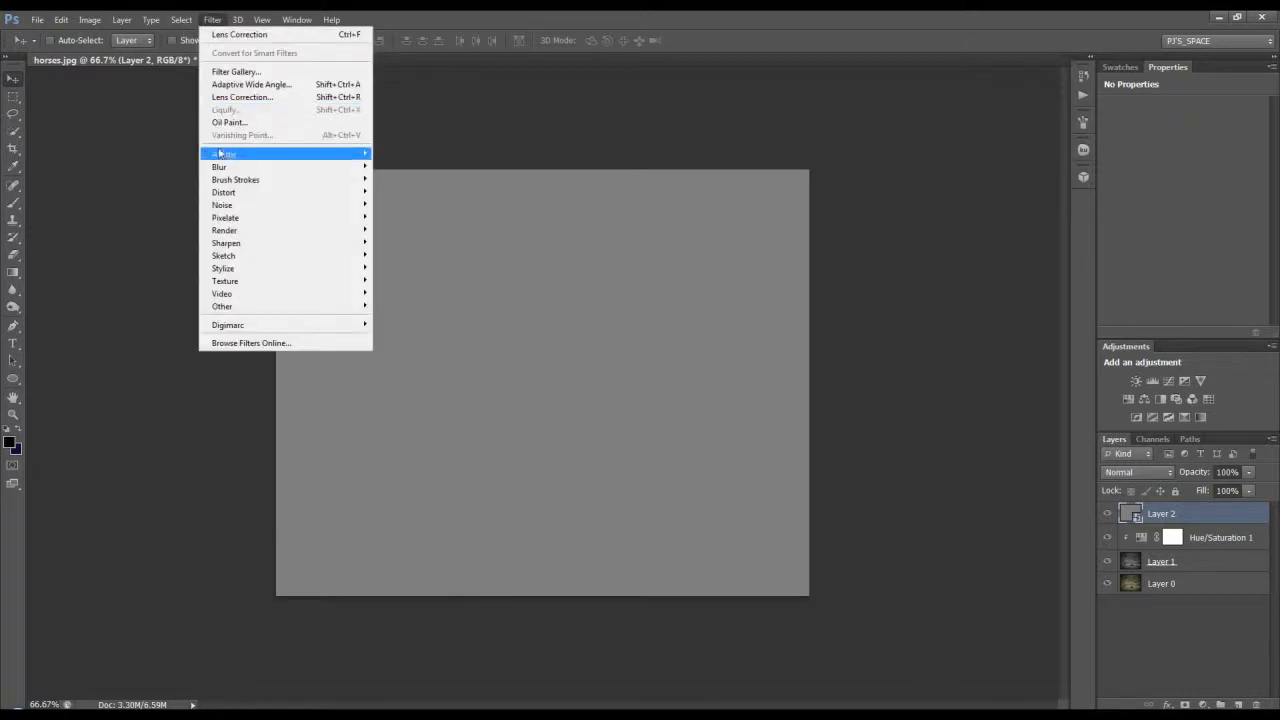
{"action": "mouse_move", "coordinate": [340, 205]}
{"action": "left_click", "coordinate": [400, 205]}
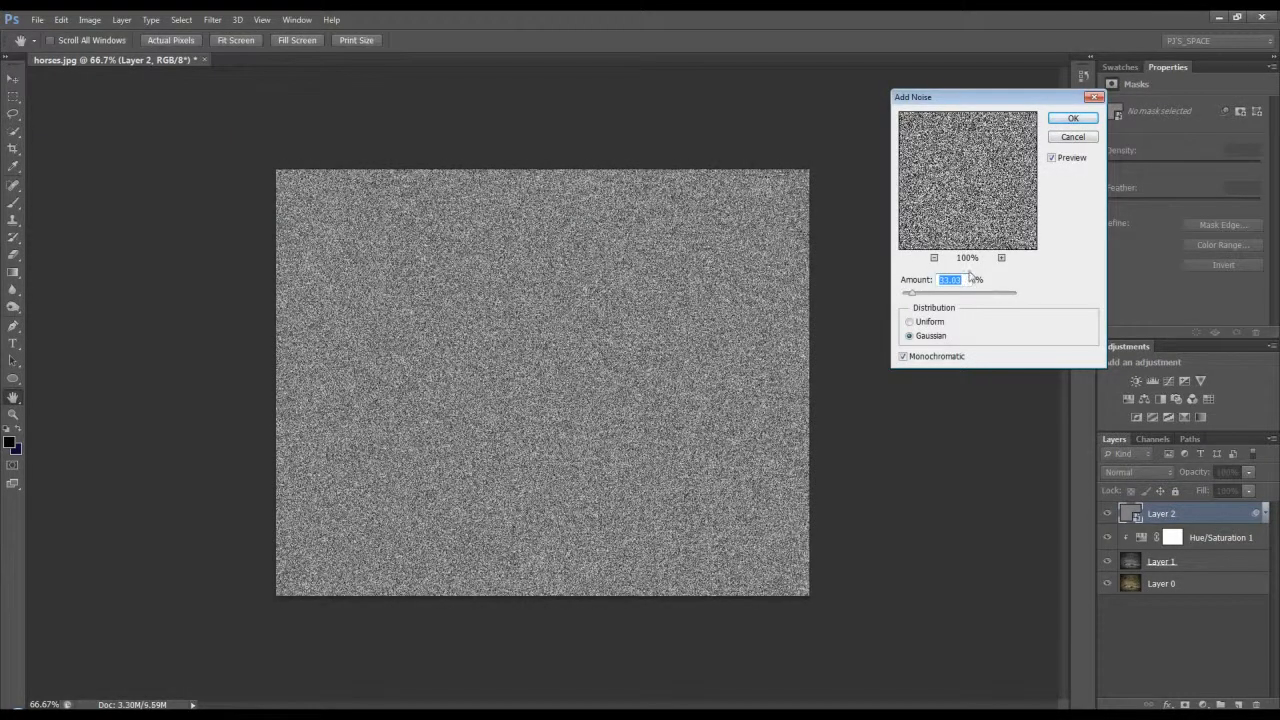
{"action": "type", "text": "15"}
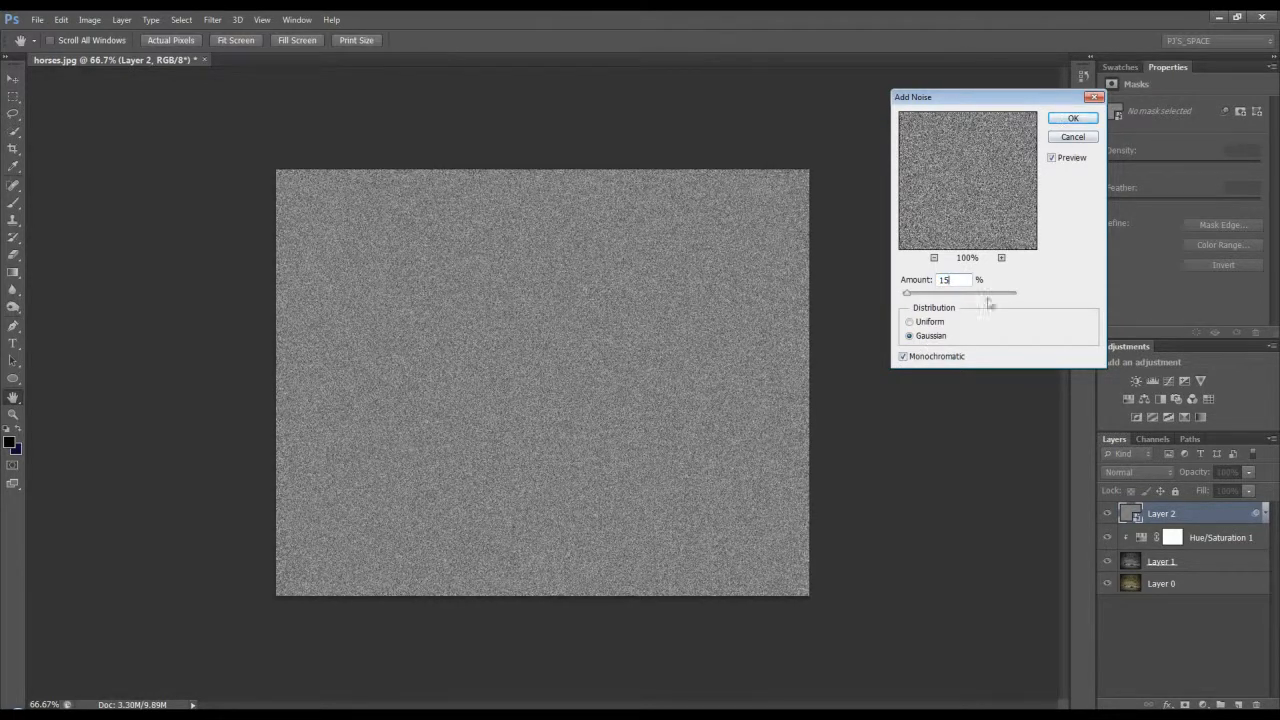
{"action": "left_click", "coordinate": [903, 357]}
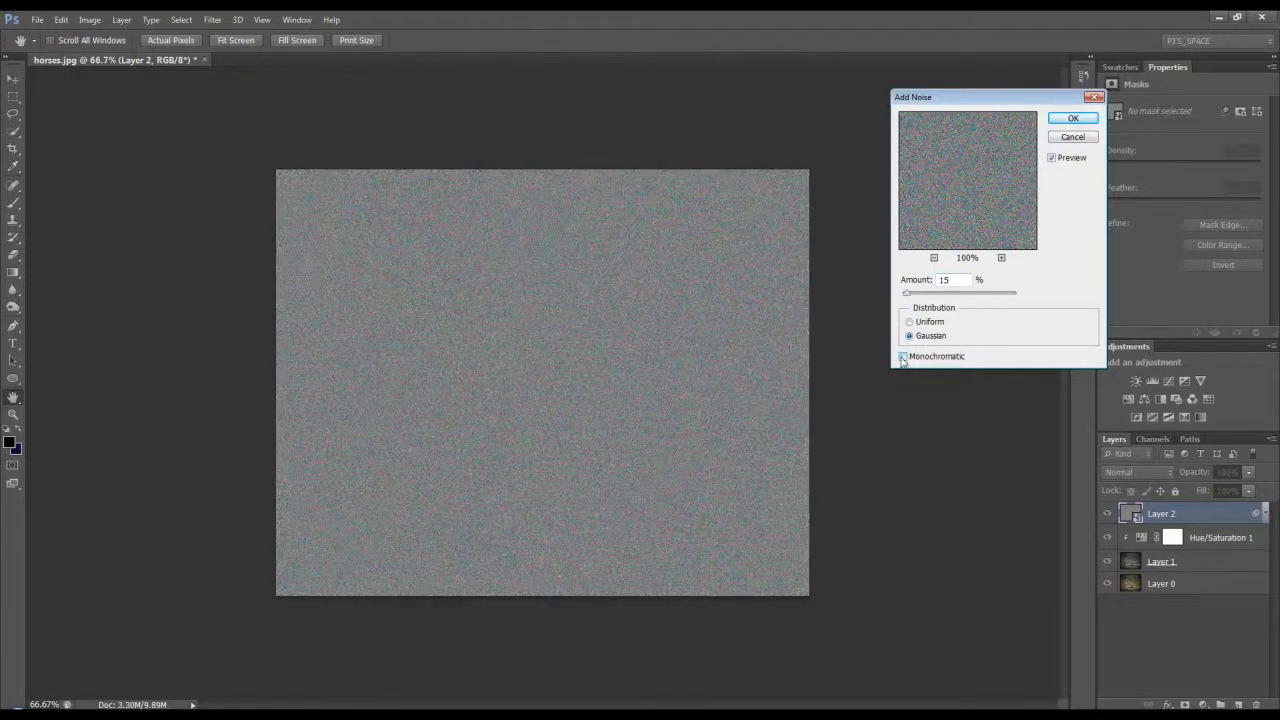
{"action": "left_click", "coordinate": [1087, 119]}
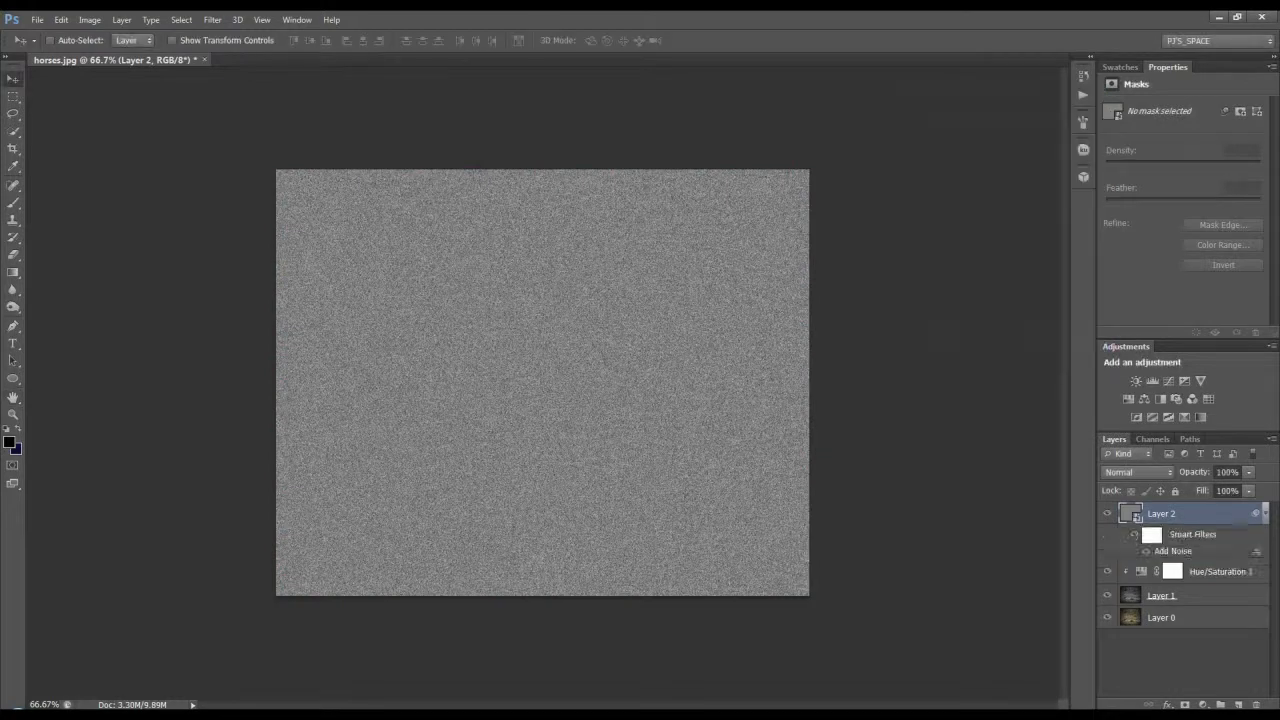
{"action": "left_click", "coordinate": [1120, 473]}
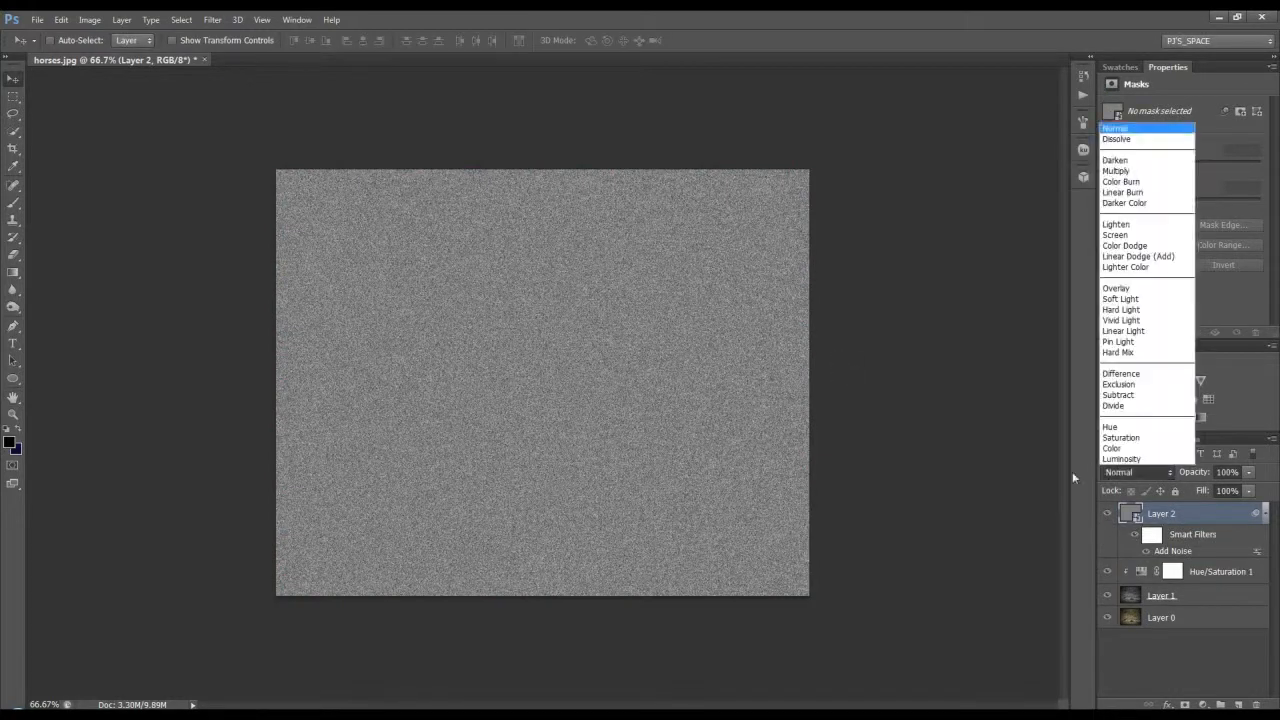
{"action": "left_click", "coordinate": [1108, 299]}
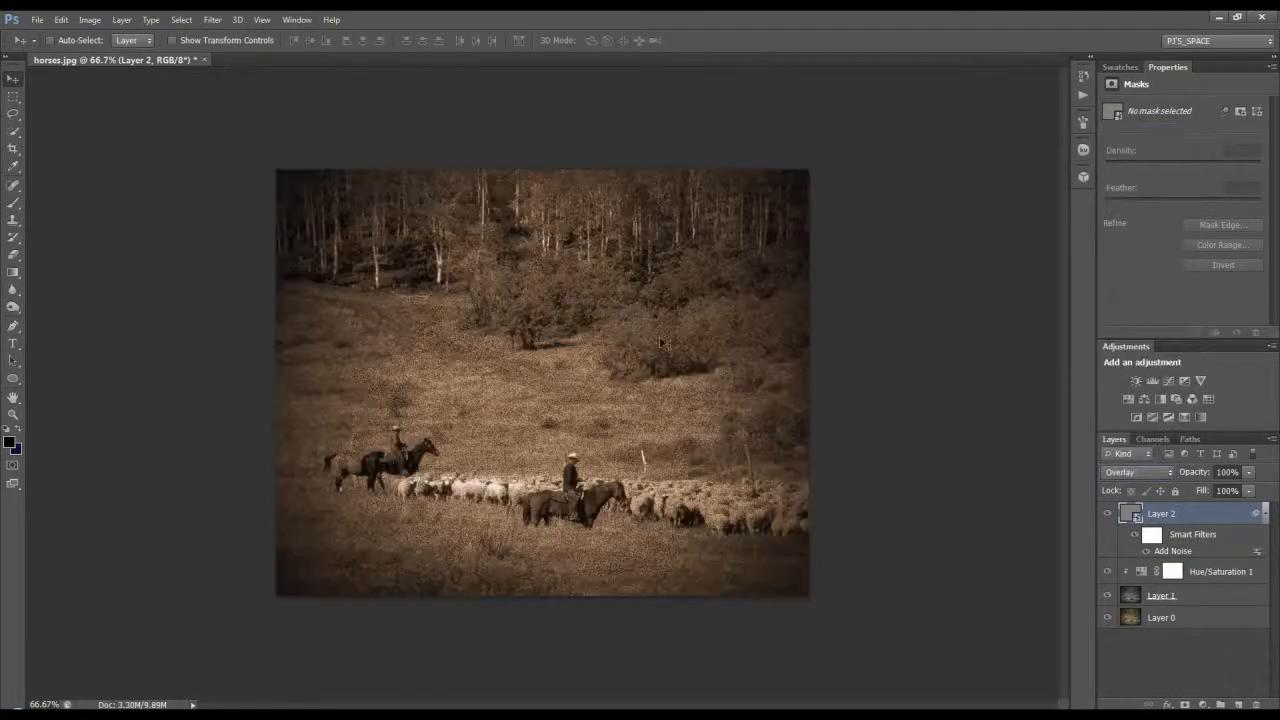
Set the blending mode of Layer 2's Add Noise smart filter to Soft Light.
{"action": "left_click", "coordinate": [1185, 473]}
{"action": "left_click", "coordinate": [1232, 470]}
{"action": "double_click", "coordinate": [1257, 554]}
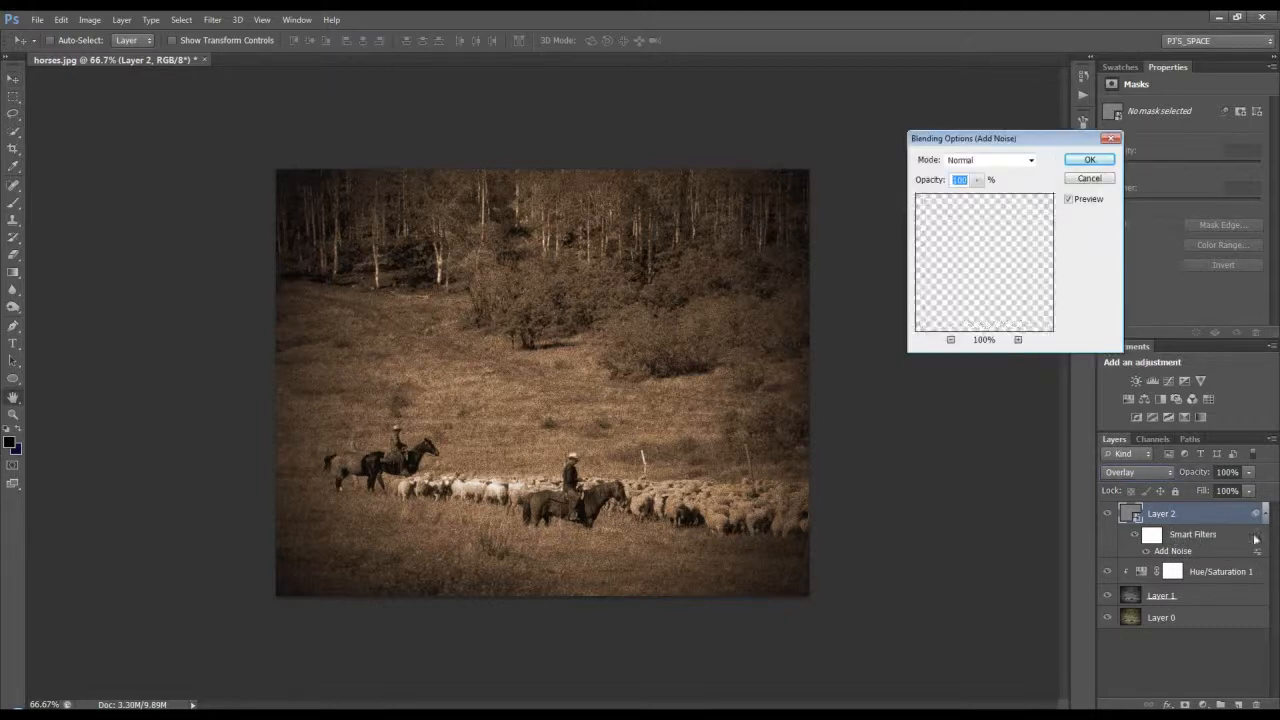
{"action": "left_click_drag", "start_coordinate": [947, 141], "coordinate": [893, 141]}
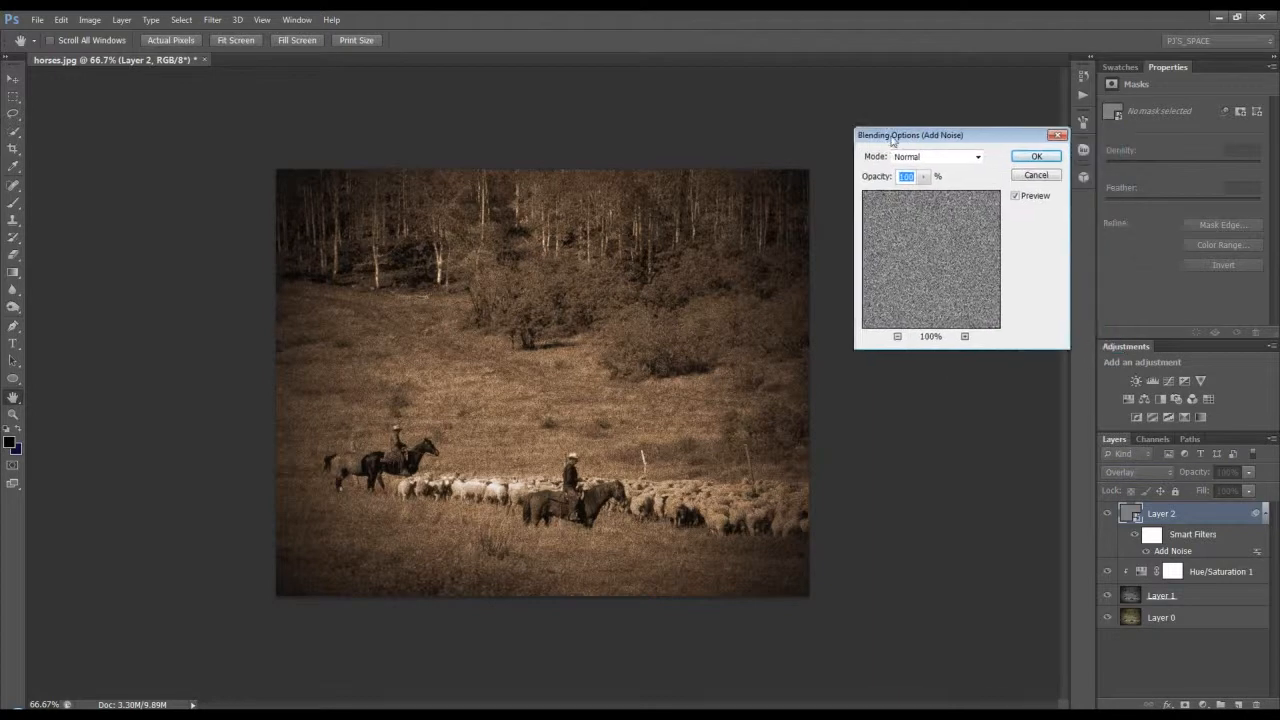
{"action": "left_click", "coordinate": [979, 158]}
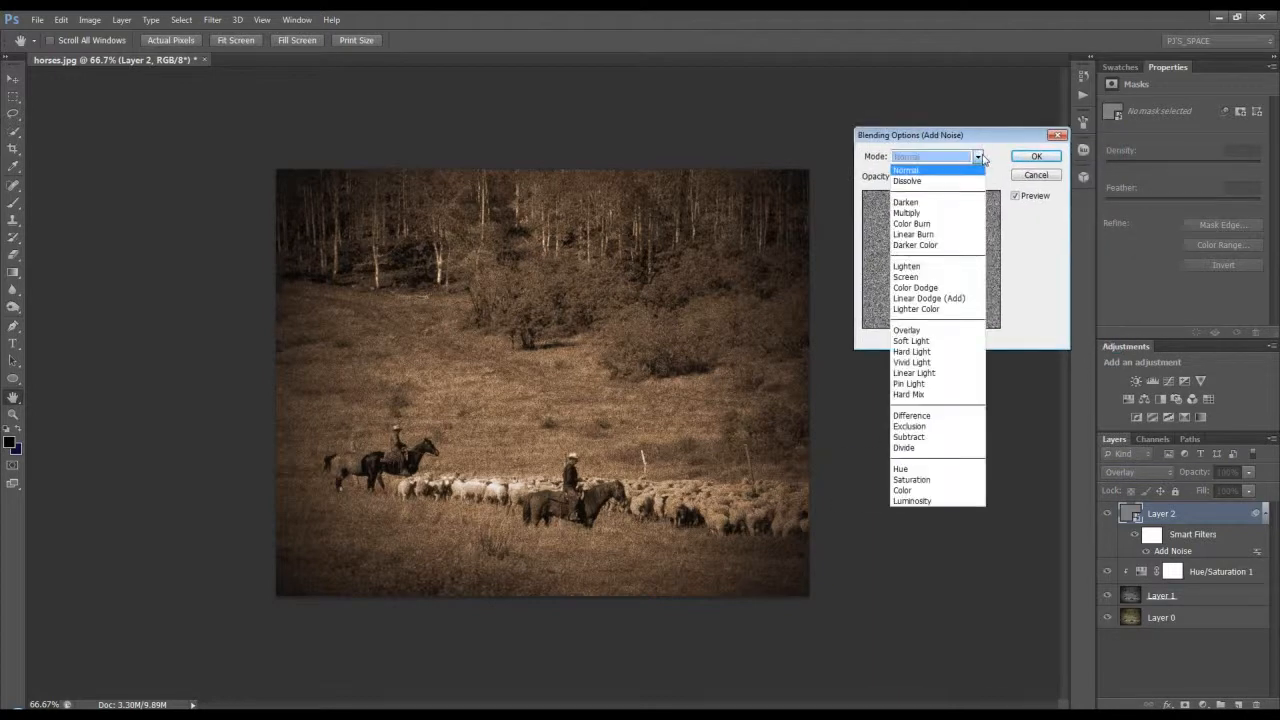
{"action": "left_click", "coordinate": [915, 341]}
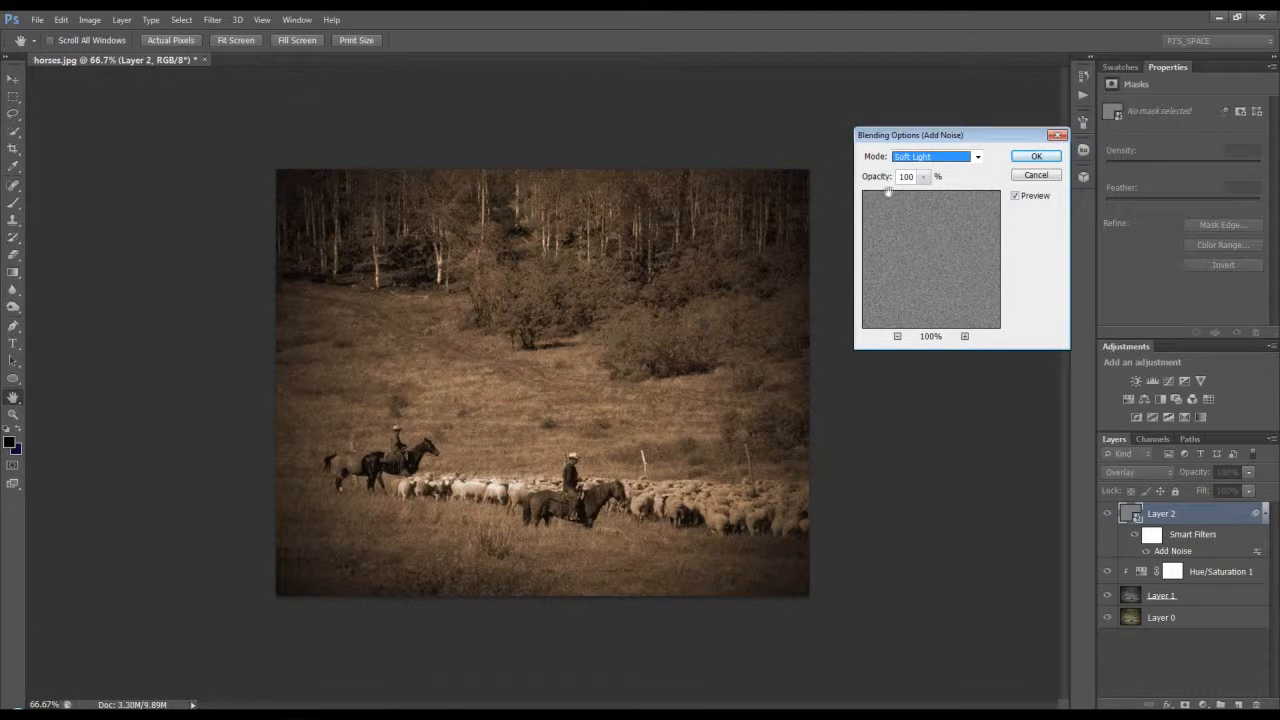
{"action": "left_click", "coordinate": [1024, 160]}
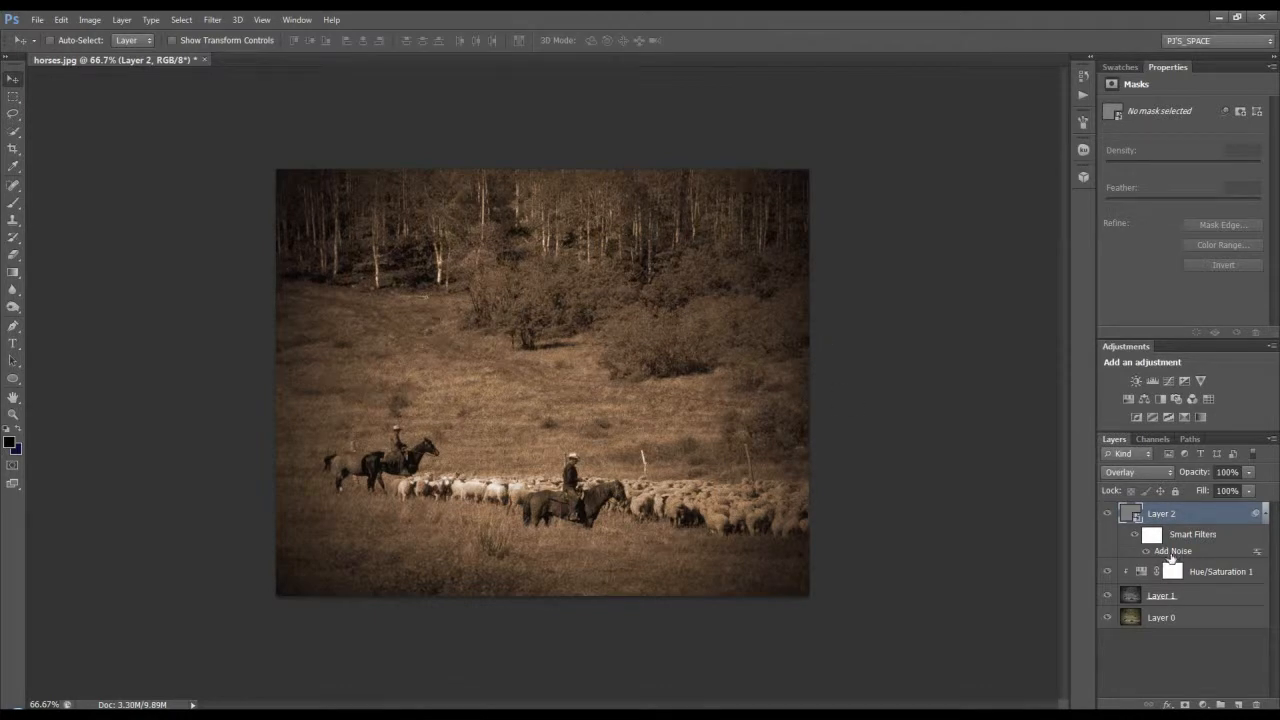
Set the amount of Layer 2's Add Noise smart filter to 30%.
{"action": "double_click", "coordinate": [1172, 553]}
{"action": "left_click_drag", "start_coordinate": [986, 96], "coordinate": [944, 95]}
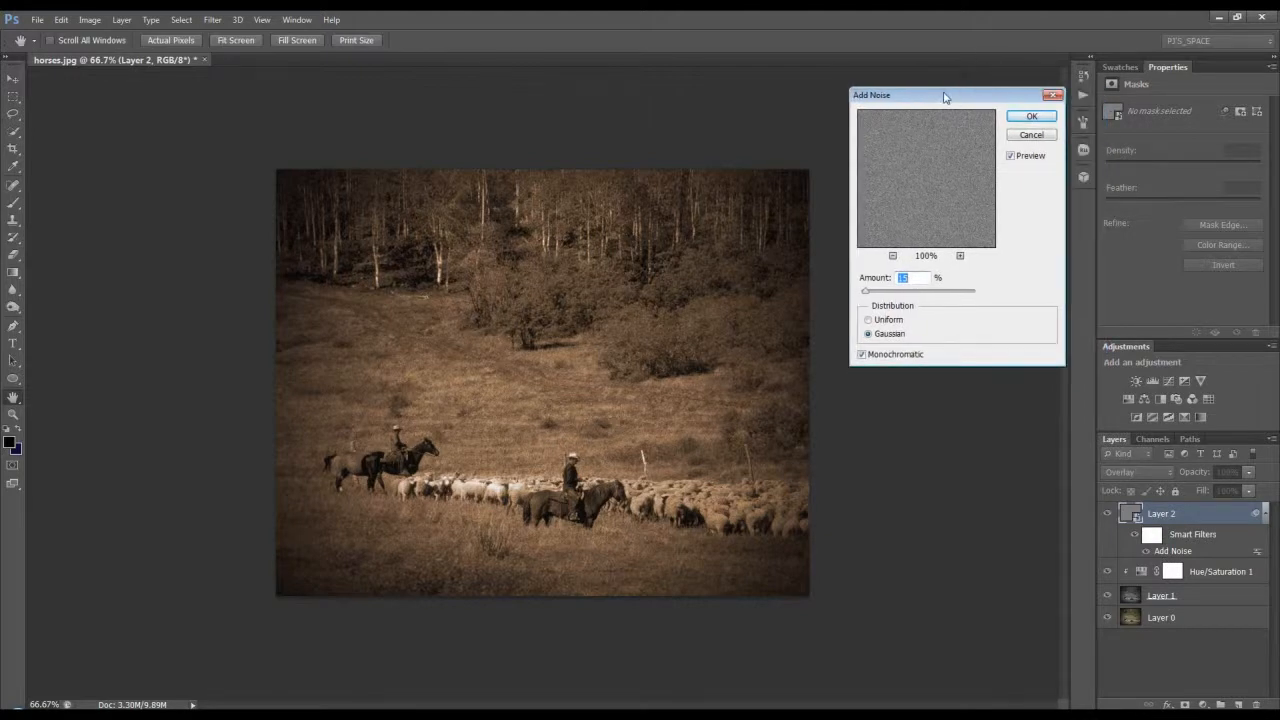
{"action": "type", "text": "30"}
{"action": "left_click", "coordinate": [1031, 117]}
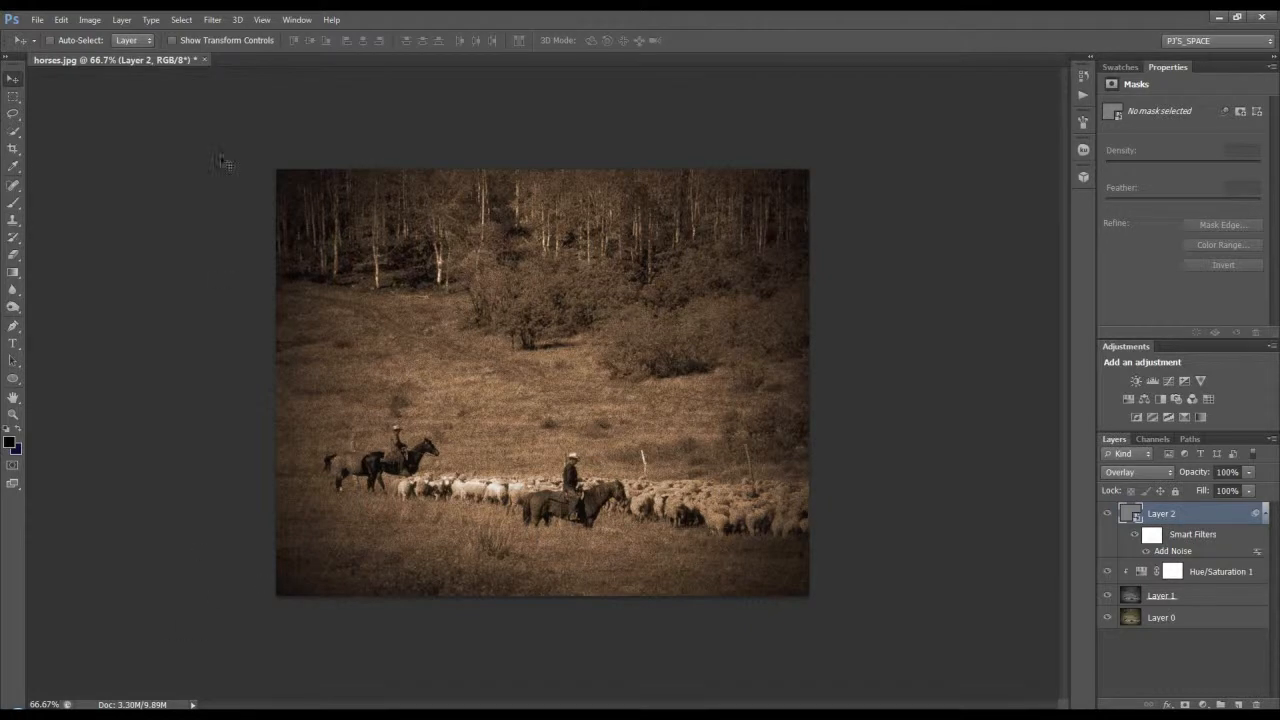
Open Mini Bridge and browse to the Textures folder.
{"action": "left_click", "coordinate": [296, 19]}
{"action": "mouse_move", "coordinate": [340, 66]}
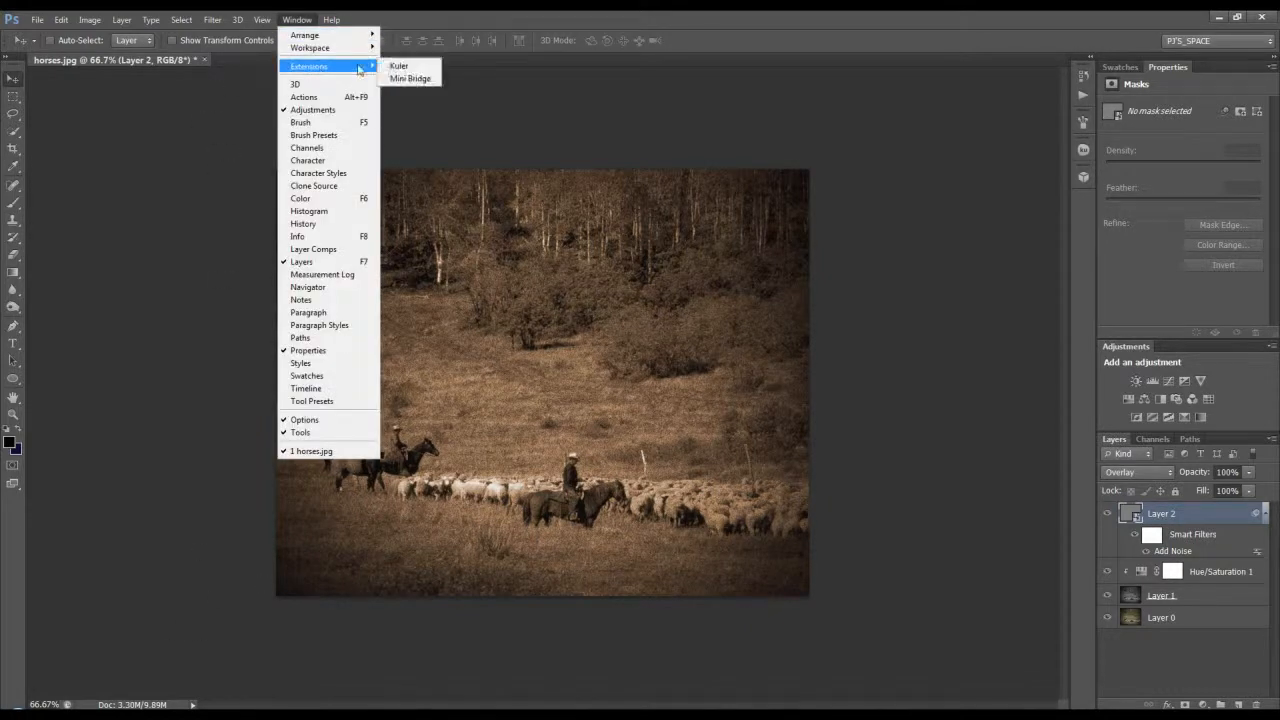
{"action": "left_click", "coordinate": [395, 78]}
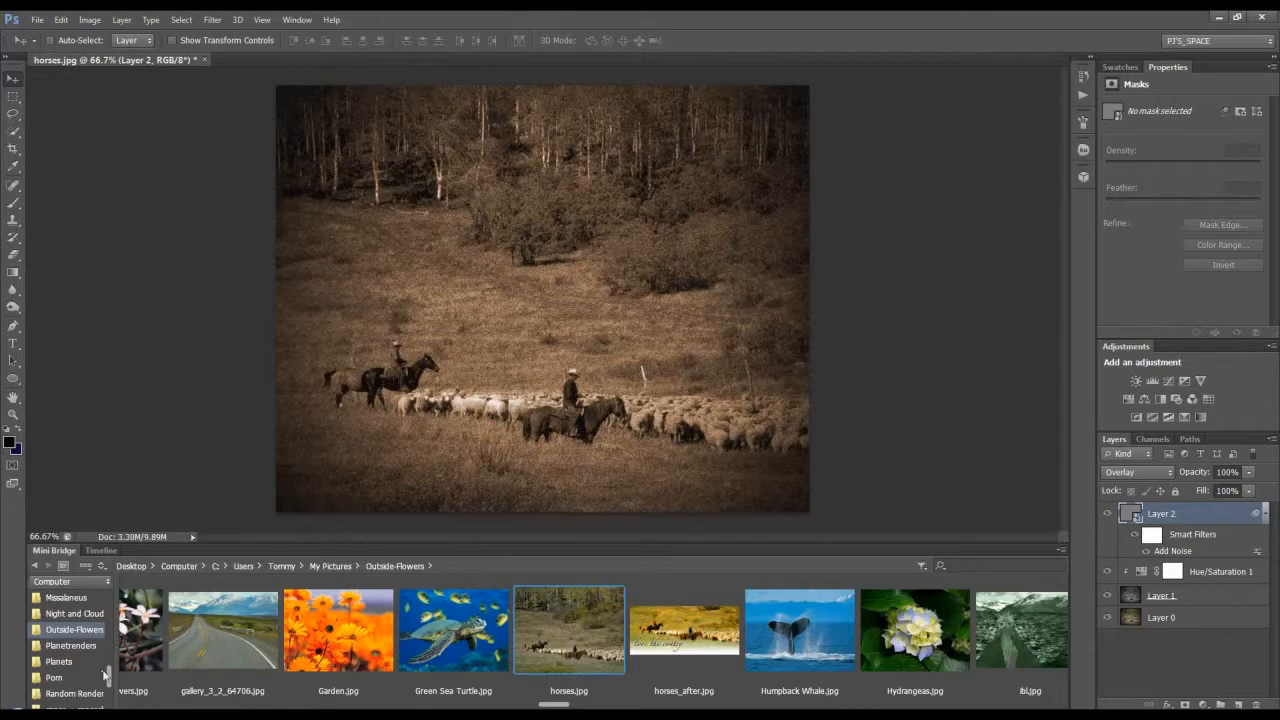
{"action": "left_click_drag", "start_coordinate": [109, 670], "coordinate": [109, 686]}
{"action": "left_click", "coordinate": [64, 693]}
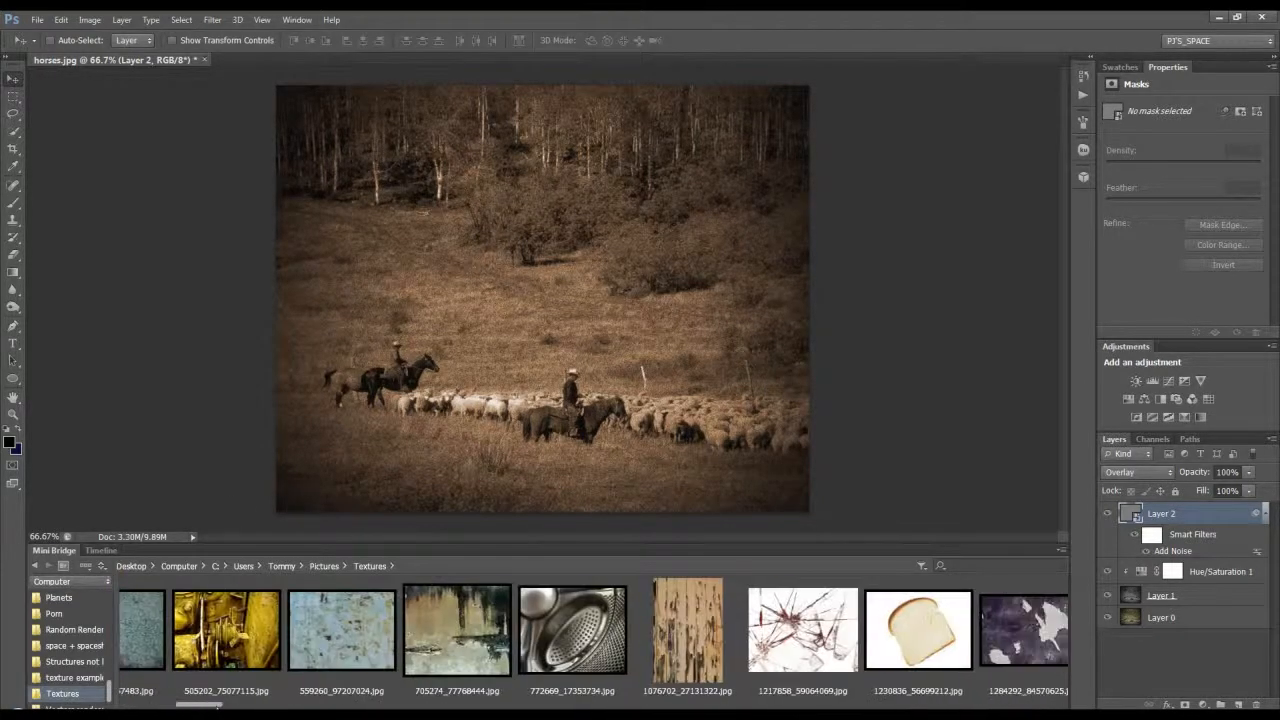
Place the peeling-paint texture 1284292_84570625.jpg over the photo at its default size and close Mini Bridge.
{"action": "scroll", "coordinate": [318, 680], "scroll_direction": "down", "scroll_amount": 4}
{"action": "left_click_drag", "start_coordinate": [590, 640], "coordinate": [386, 497]}
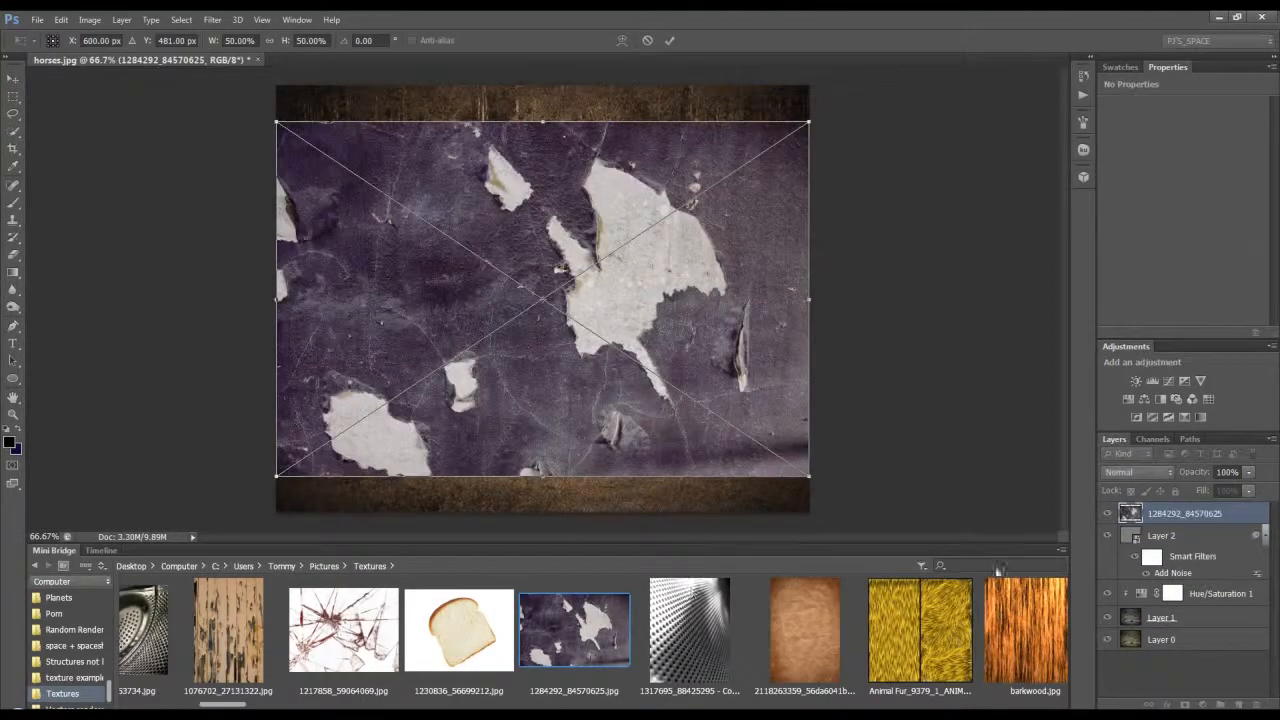
{"action": "left_click", "coordinate": [670, 40]}
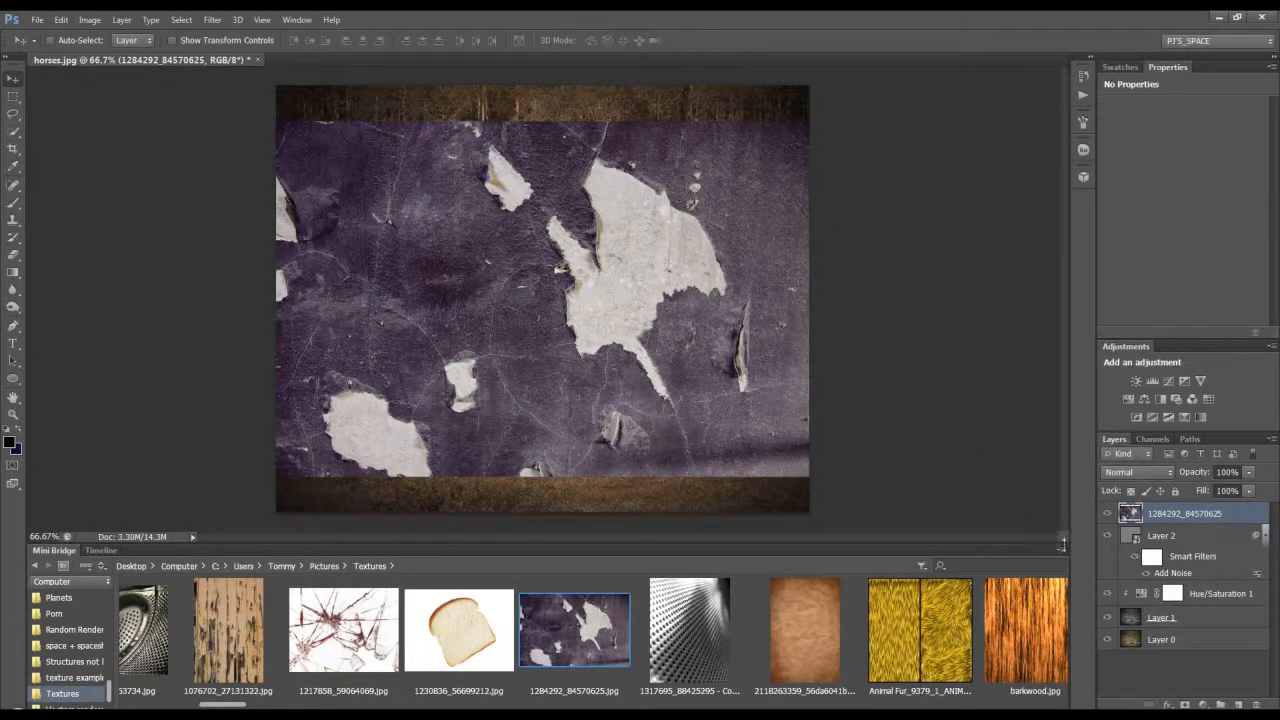
{"action": "right_click", "coordinate": [1058, 548]}
{"action": "left_click", "coordinate": [1100, 595]}
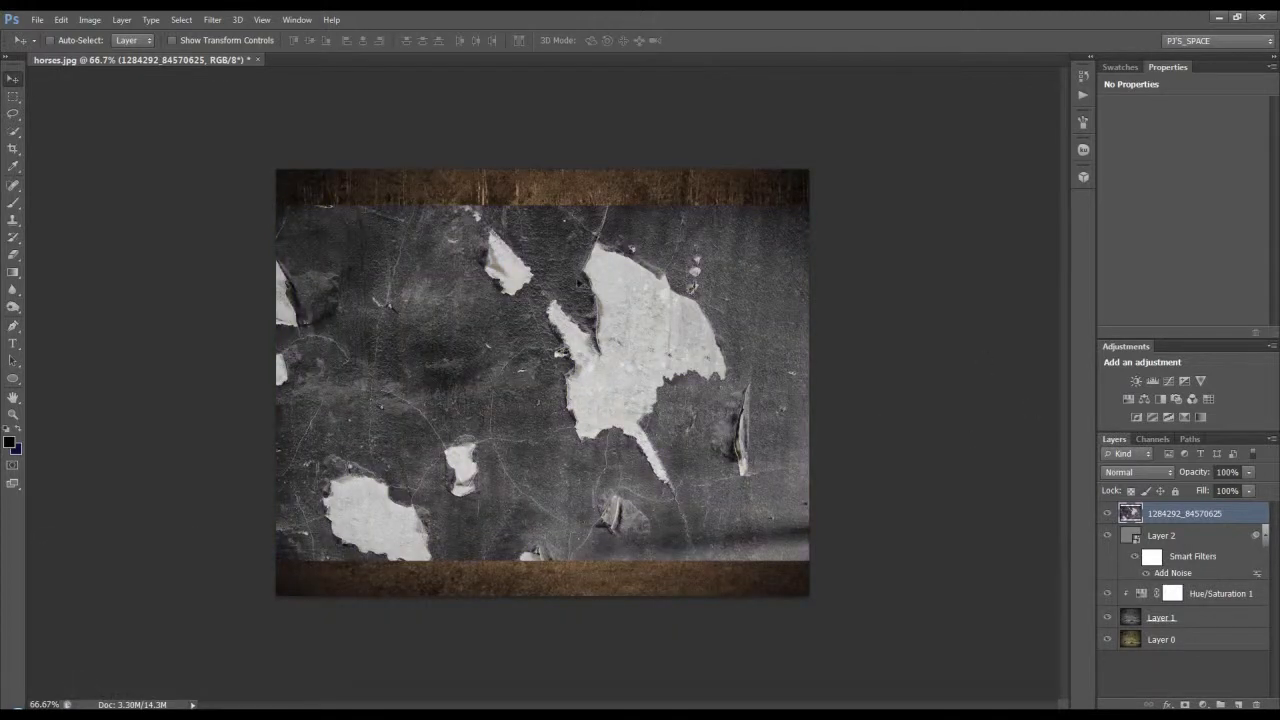
Try the Color Burn blend mode on the texture layer with its opacity lowered to 59%.
{"action": "left_click", "coordinate": [1133, 476]}
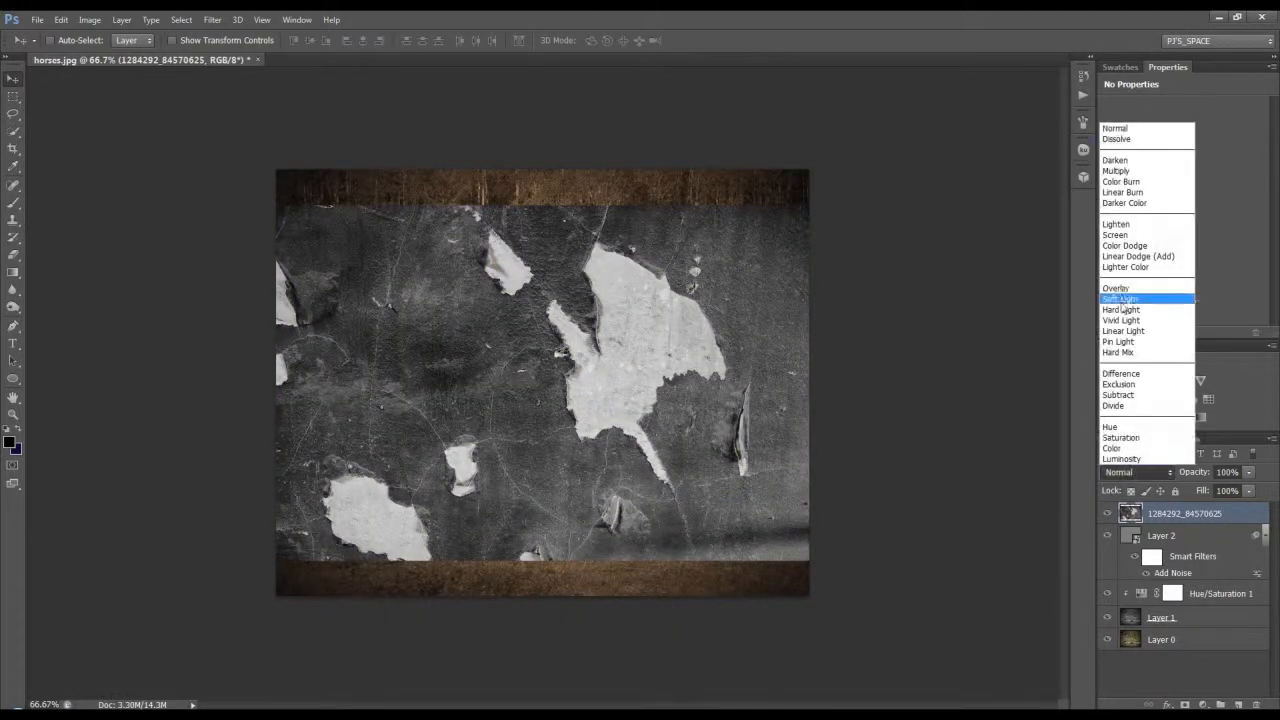
{"action": "left_click", "coordinate": [1122, 190]}
{"action": "mouse_move", "coordinate": [1195, 476]}
{"action": "left_mouse_down"}
{"action": "mouse_move", "coordinate": [1168, 481]}
{"action": "mouse_move", "coordinate": [1177, 487]}
{"action": "left_mouse_up"}
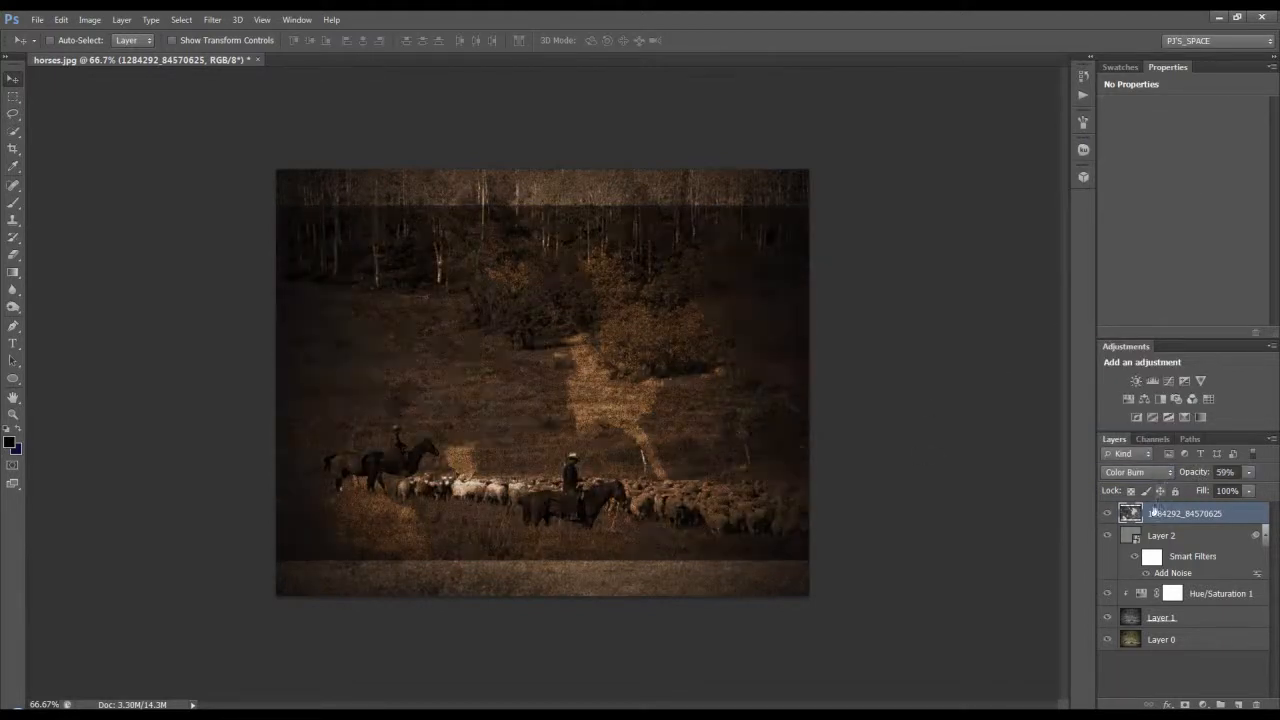
Set the texture layer's blend mode to Multiply and its opacity to 100%.
{"action": "left_click", "coordinate": [1140, 473]}
{"action": "left_click", "coordinate": [1124, 172]}
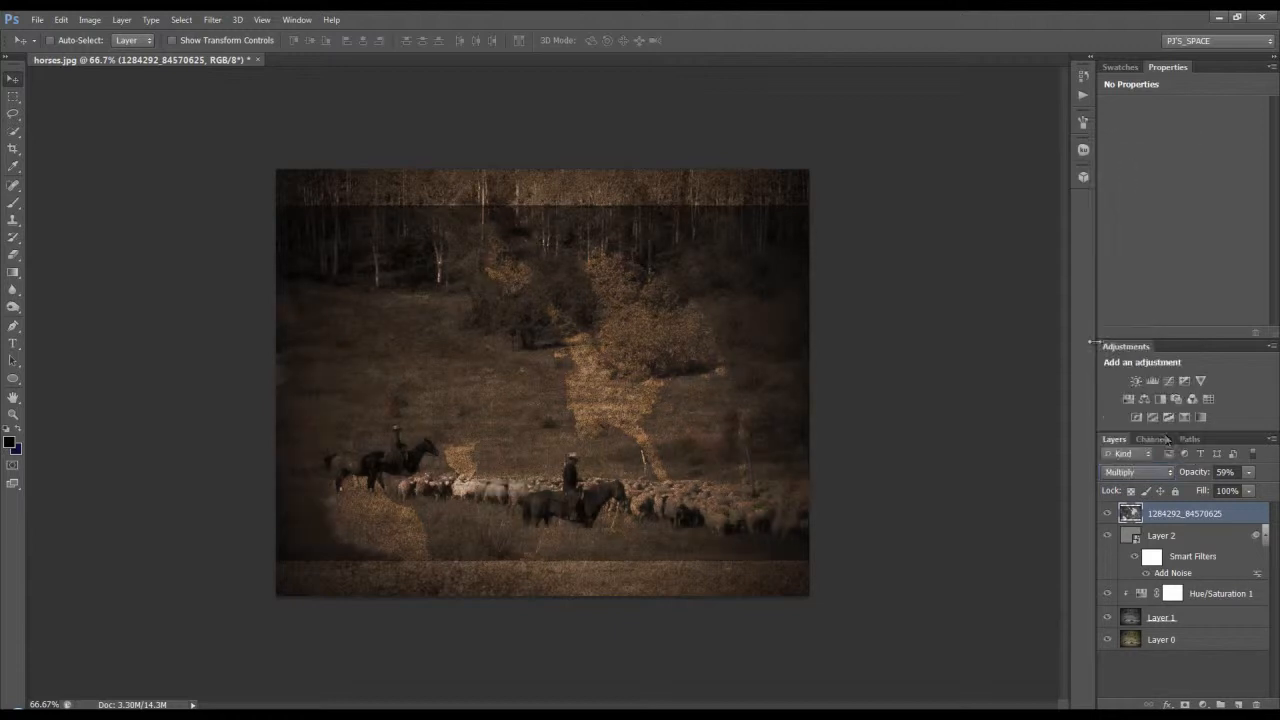
{"action": "left_click_drag", "start_coordinate": [1190, 474], "coordinate": [1222, 473]}
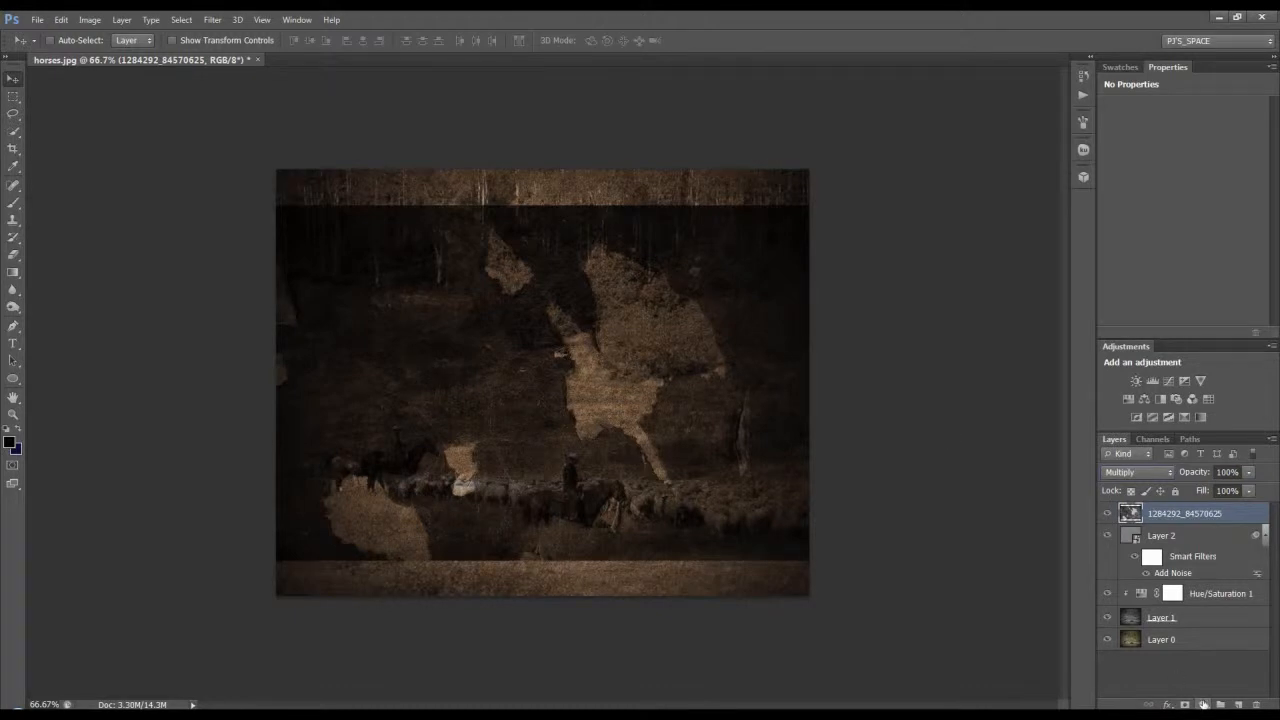
Add a Levels adjustment clipped to the texture layer, with black input about 33 and white input about 231.
{"action": "left_click", "coordinate": [1204, 704]}
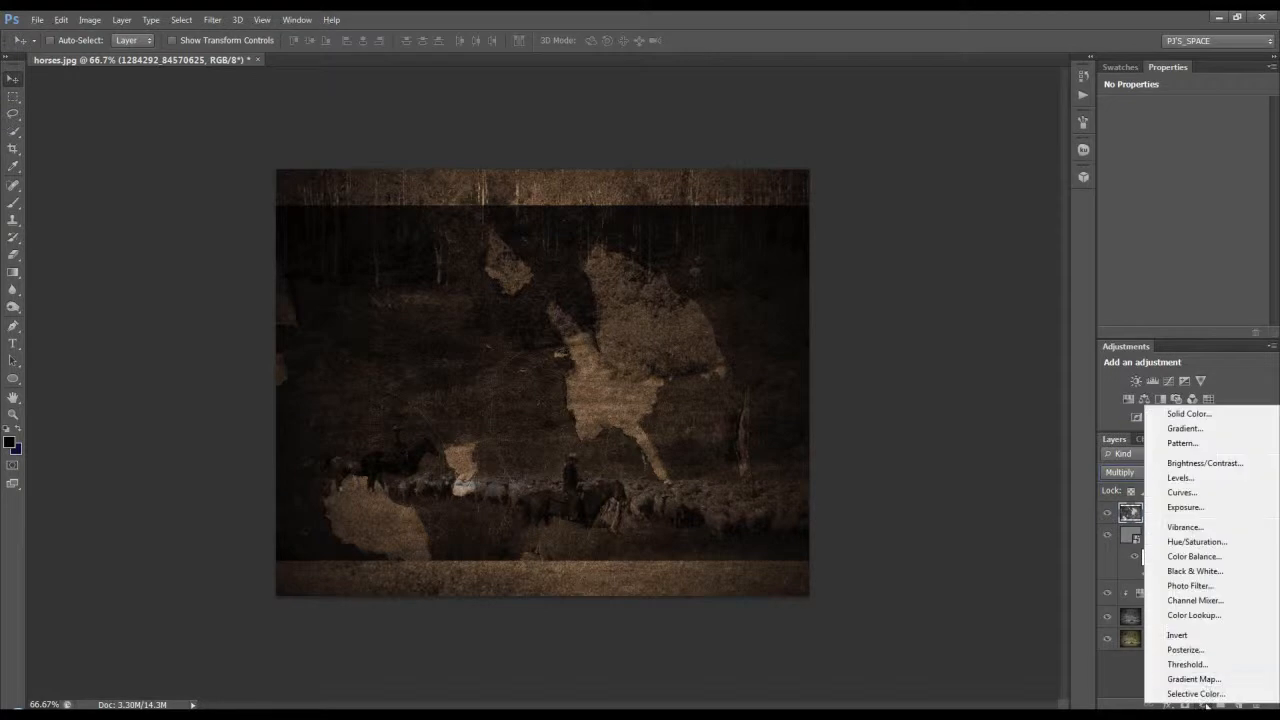
{"action": "left_click", "coordinate": [1186, 480], "text": "alt"}
{"action": "left_click", "coordinate": [540, 253]}
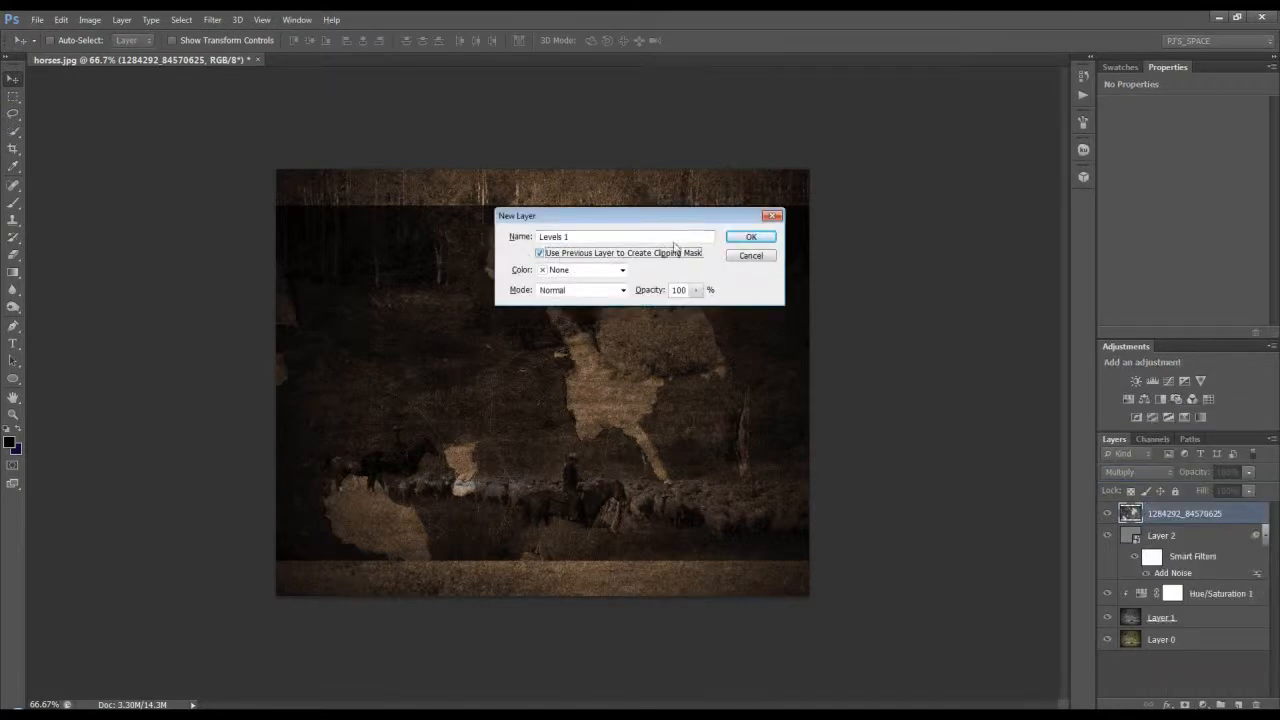
{"action": "left_click", "coordinate": [745, 240]}
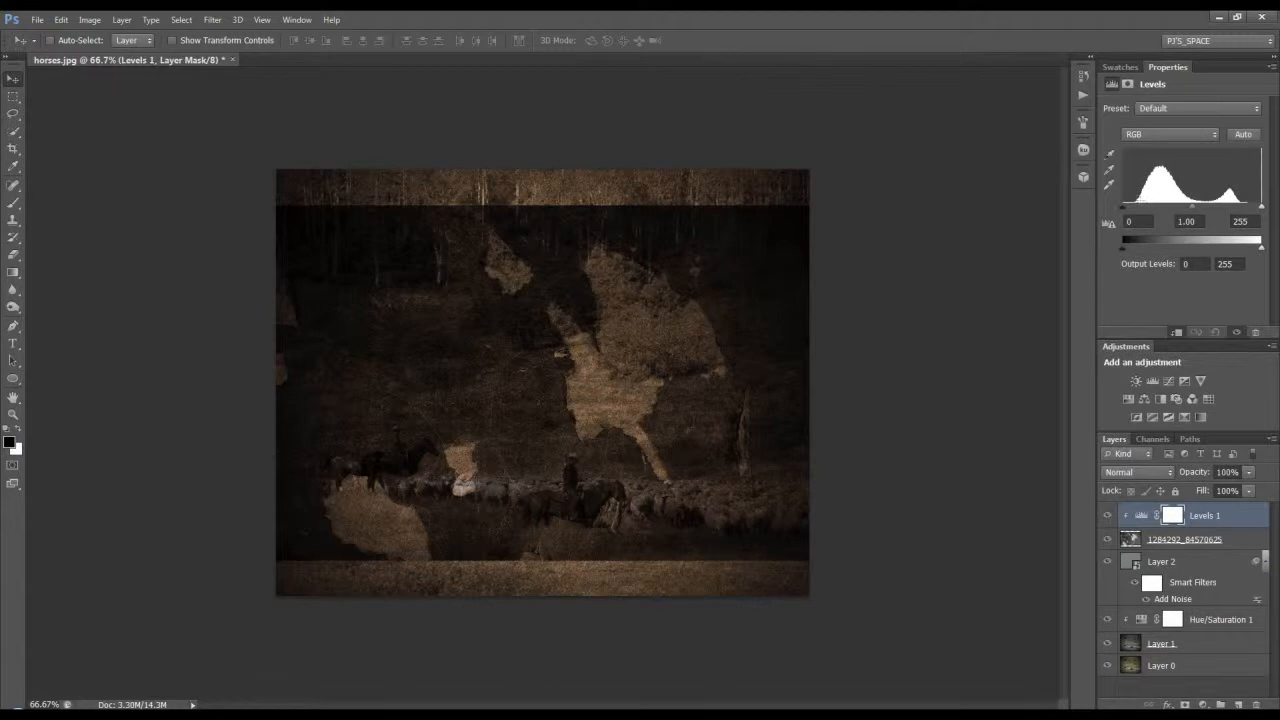
{"action": "mouse_move", "coordinate": [1127, 209]}
{"action": "left_mouse_down"}
{"action": "mouse_move", "coordinate": [1165, 209]}
{"action": "mouse_move", "coordinate": [1141, 210]}
{"action": "left_mouse_up"}
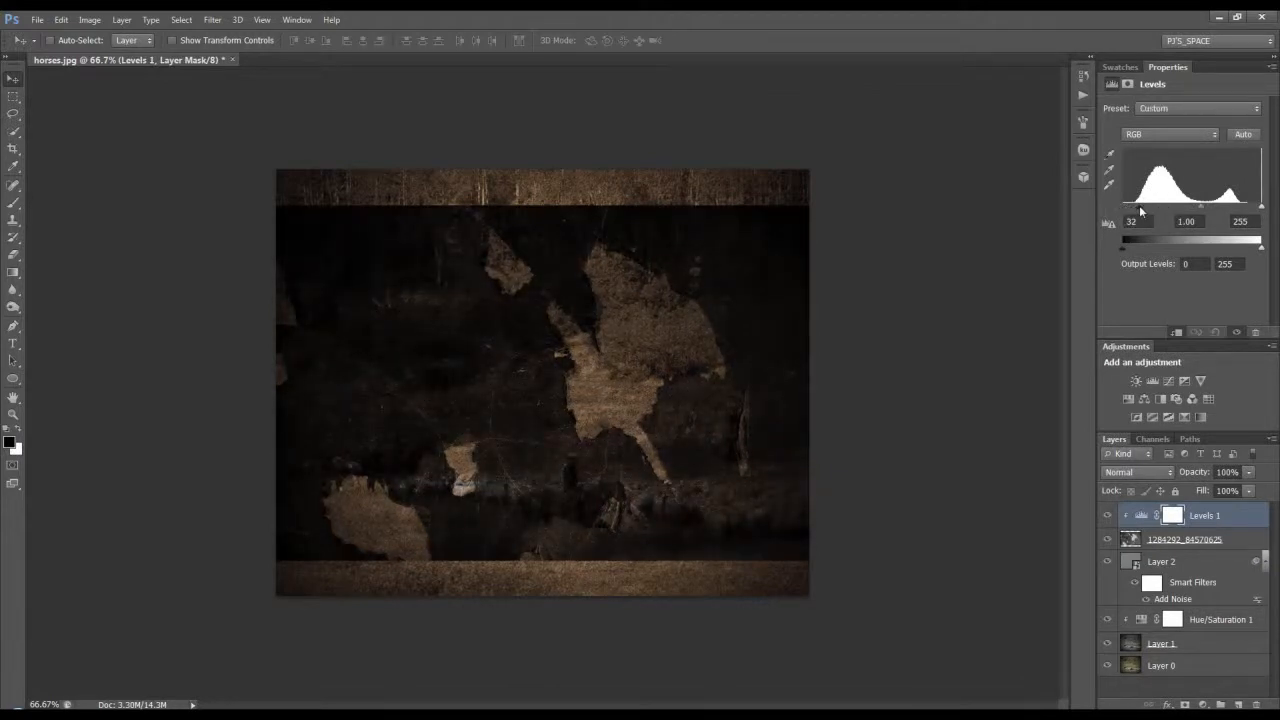
{"action": "left_click_drag", "start_coordinate": [1259, 208], "coordinate": [1248, 208]}
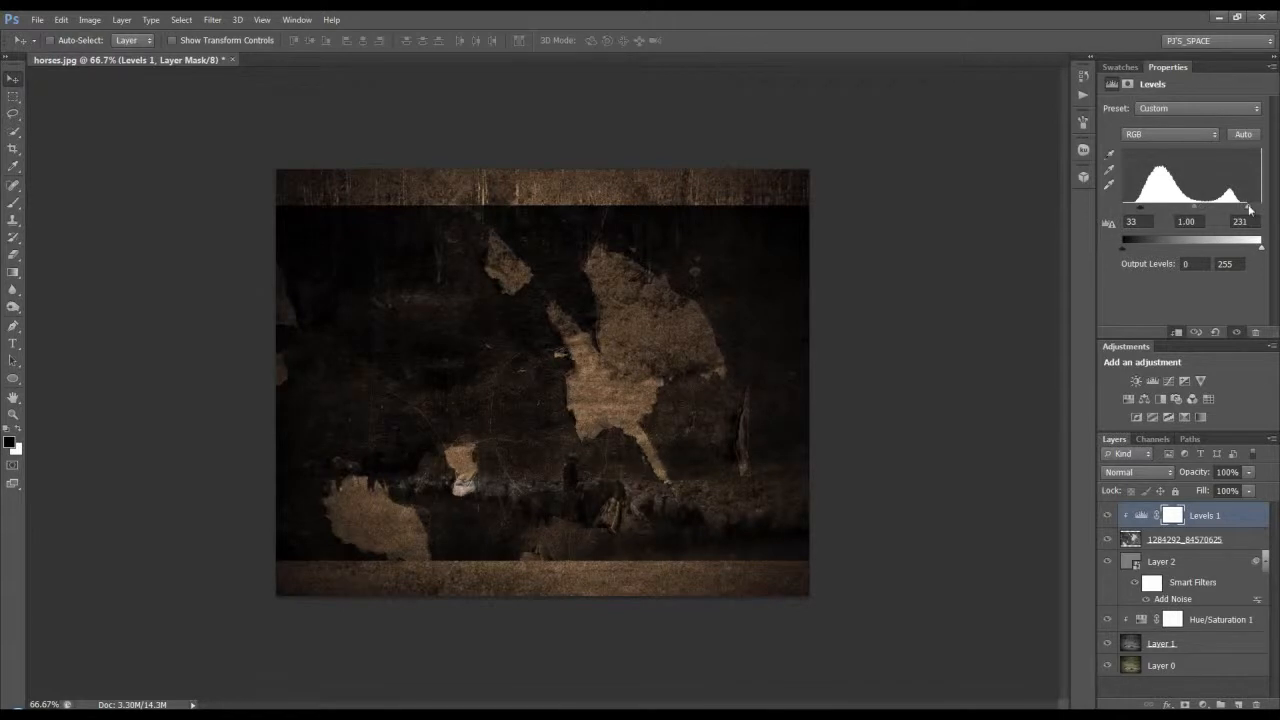
Crop the image's height to the upper and lower edges of the texture.
{"action": "left_click", "coordinate": [13, 149]}
{"action": "left_click_drag", "start_coordinate": [543, 172], "coordinate": [543, 187]}
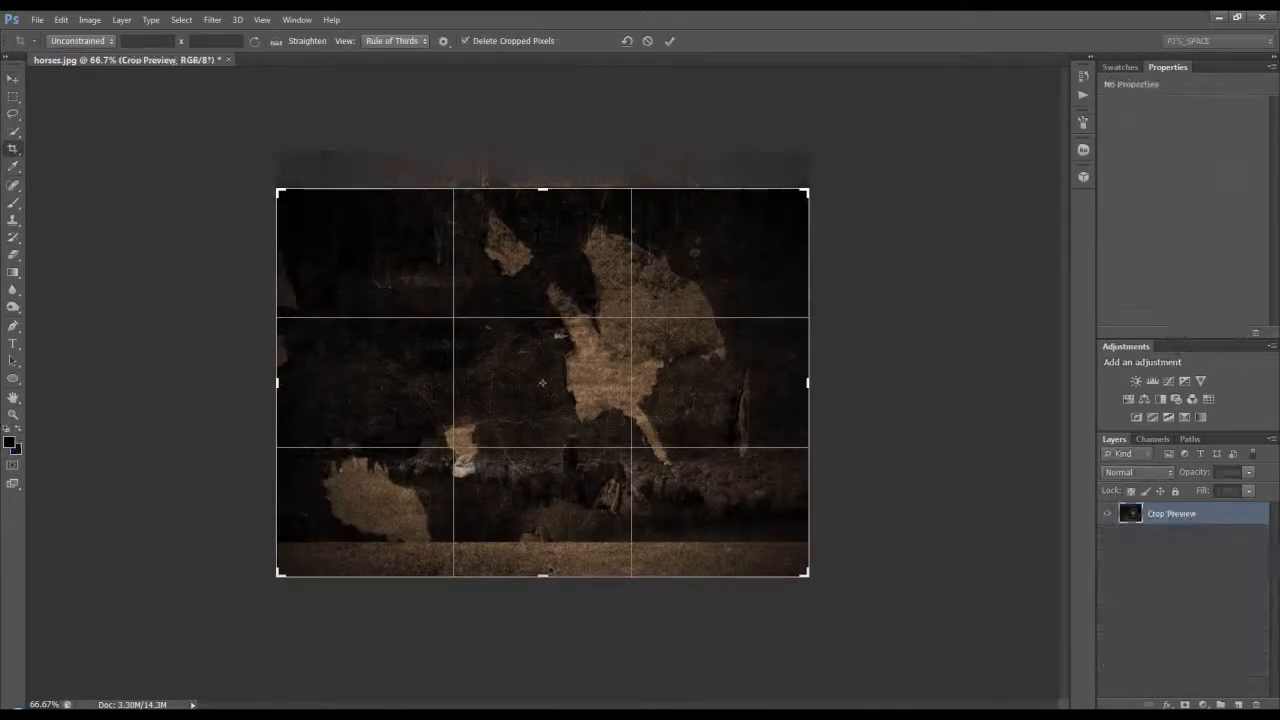
{"action": "left_click_drag", "start_coordinate": [545, 576], "coordinate": [545, 558]}
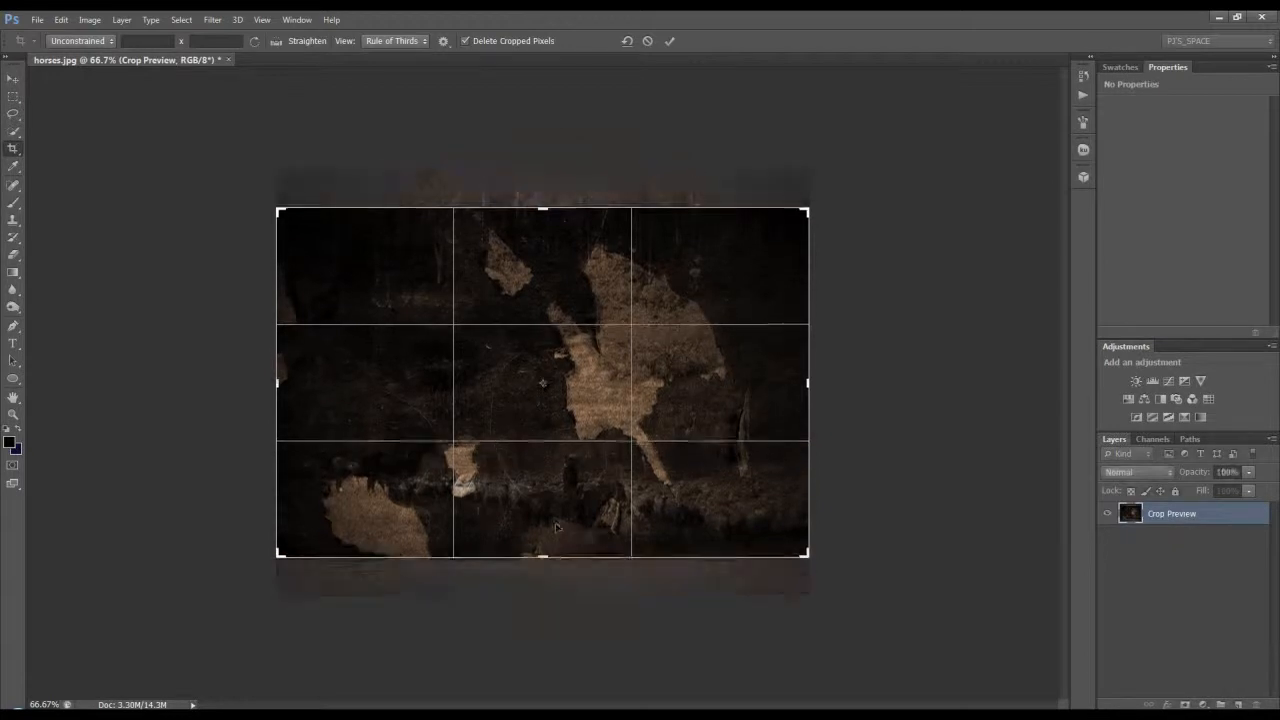
{"action": "left_click", "coordinate": [670, 41]}
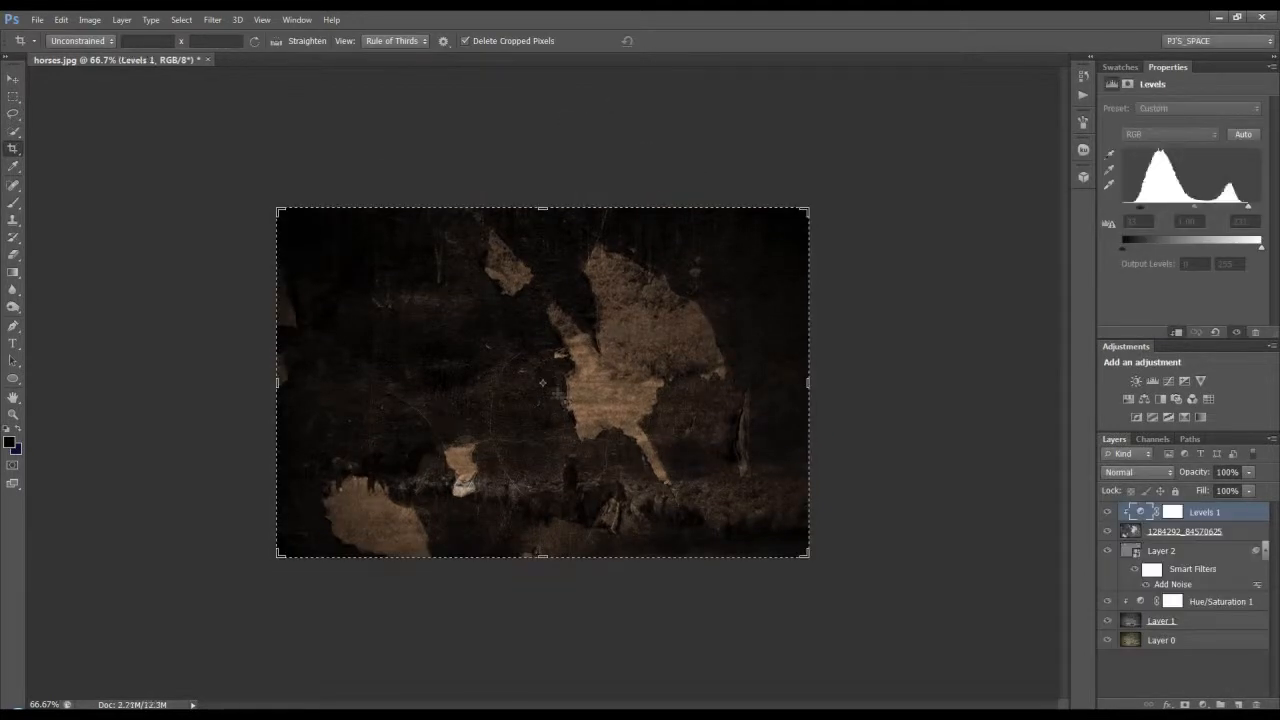
{"action": "left_click", "coordinate": [13, 79]}
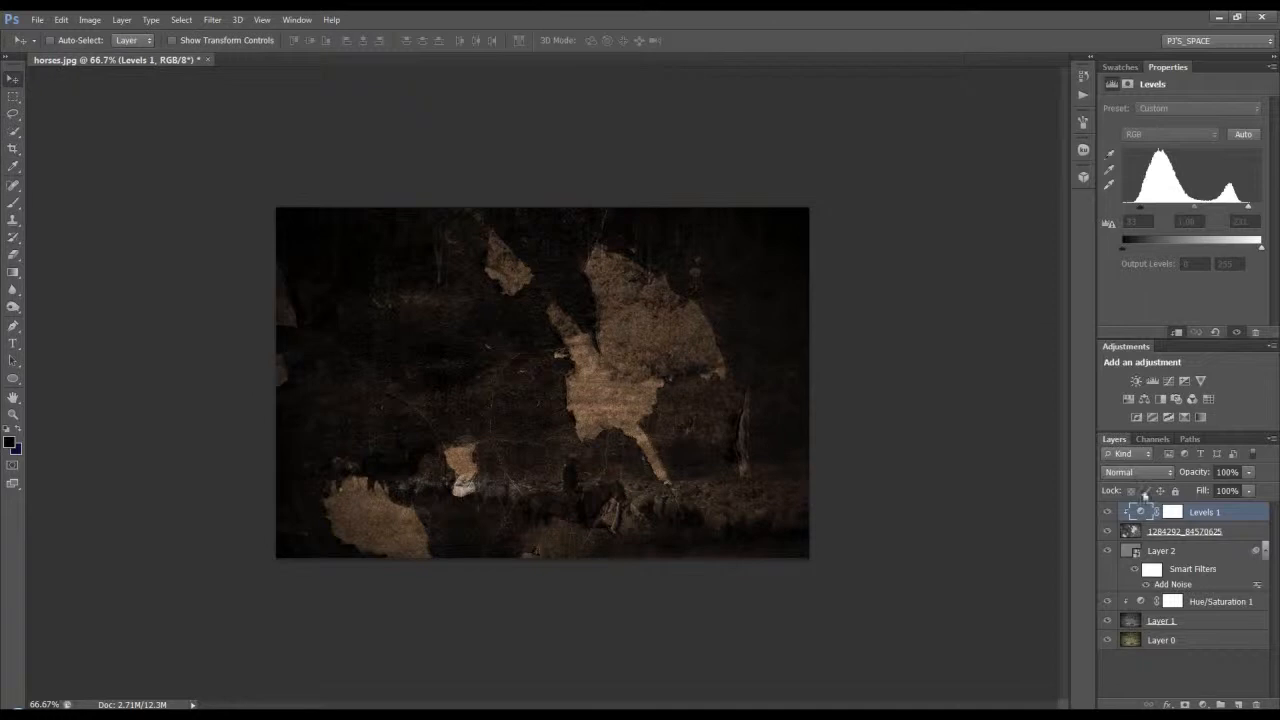
Hide the Levels 1 adjustment and the texture layer, and select Layer 2.
{"action": "left_click", "coordinate": [1107, 512]}
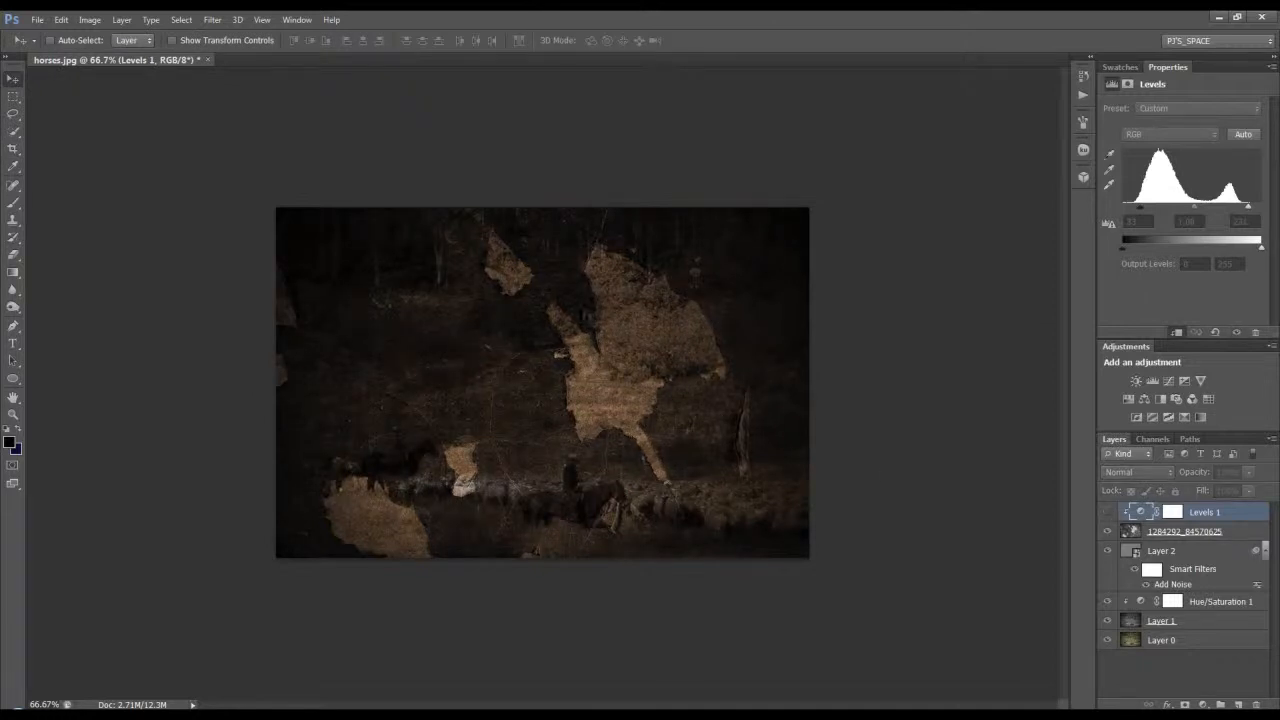
{"action": "left_click", "coordinate": [1107, 531]}
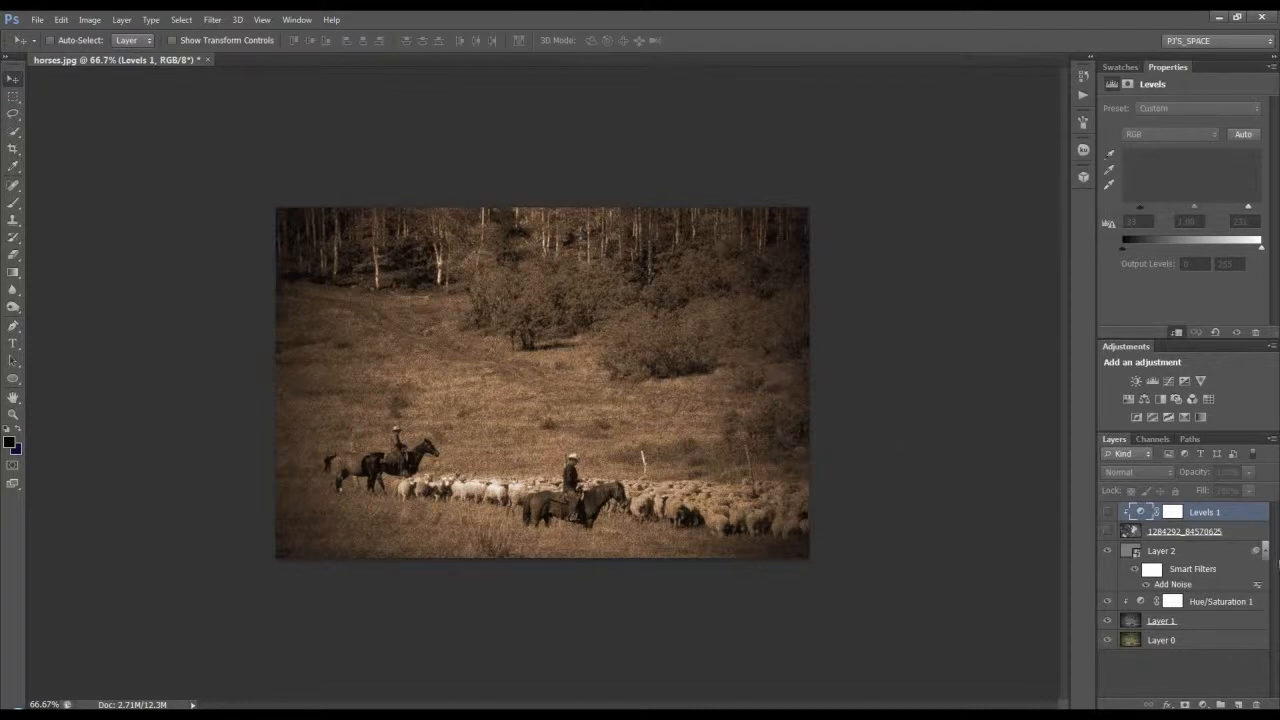
{"action": "left_click", "coordinate": [1172, 568]}
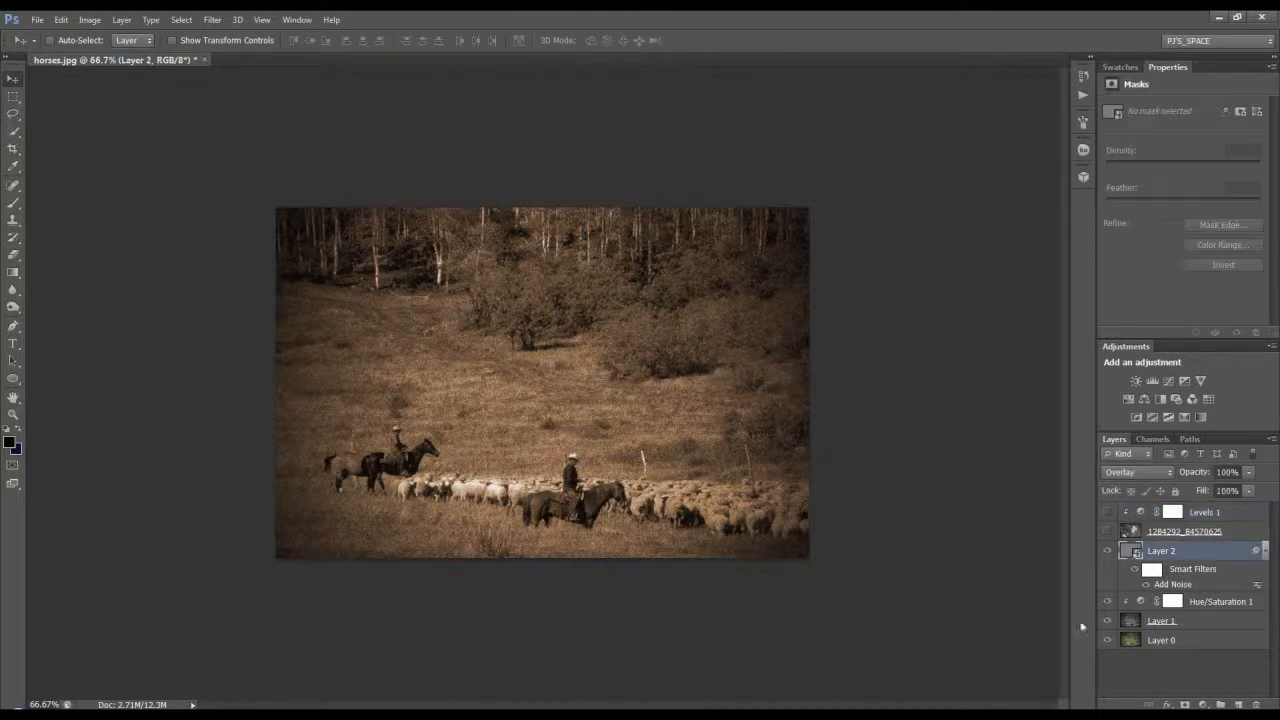
{"action": "left_click", "coordinate": [1143, 715]}
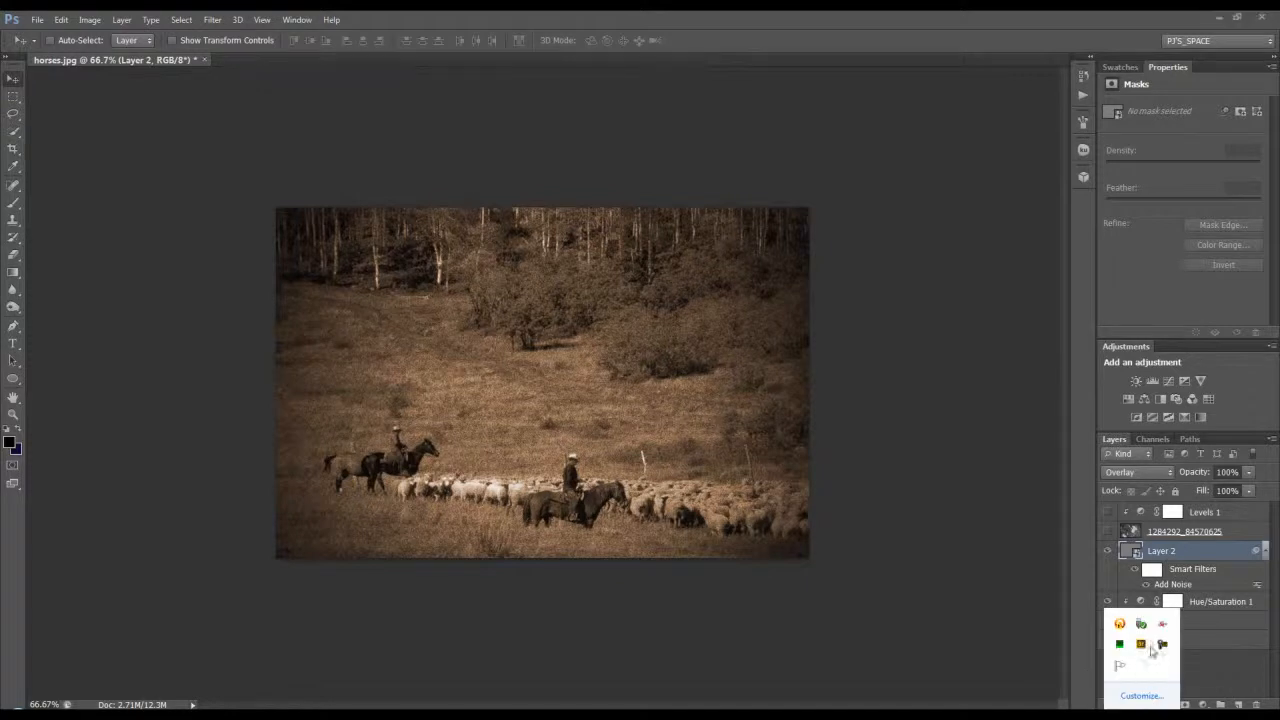